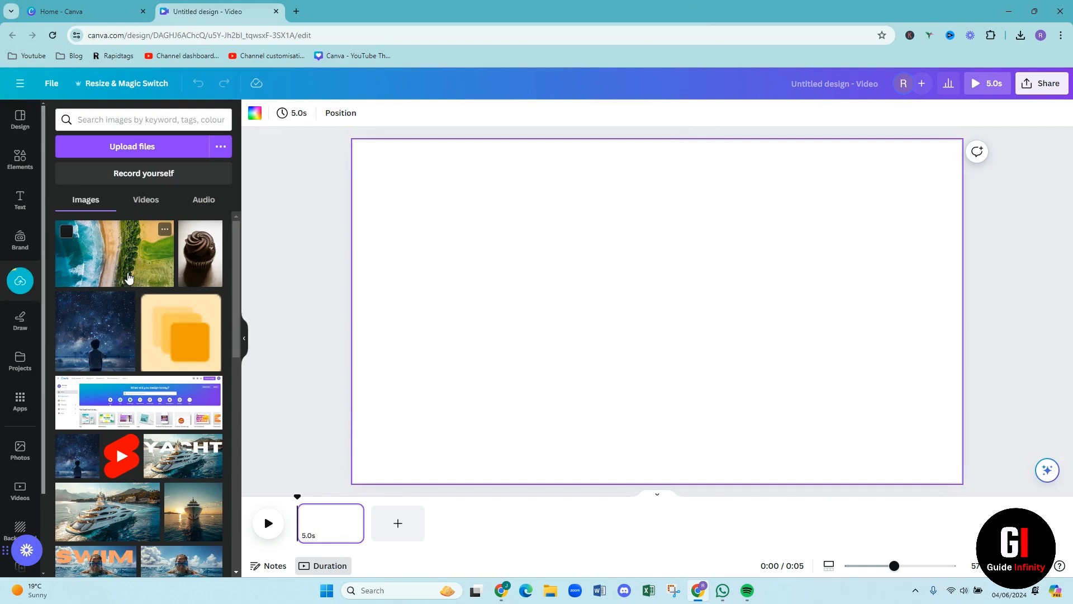
- Place the uploaded aerial beach and fields photo on the blank page and enlarge it to fill the whole page
click(129, 277)
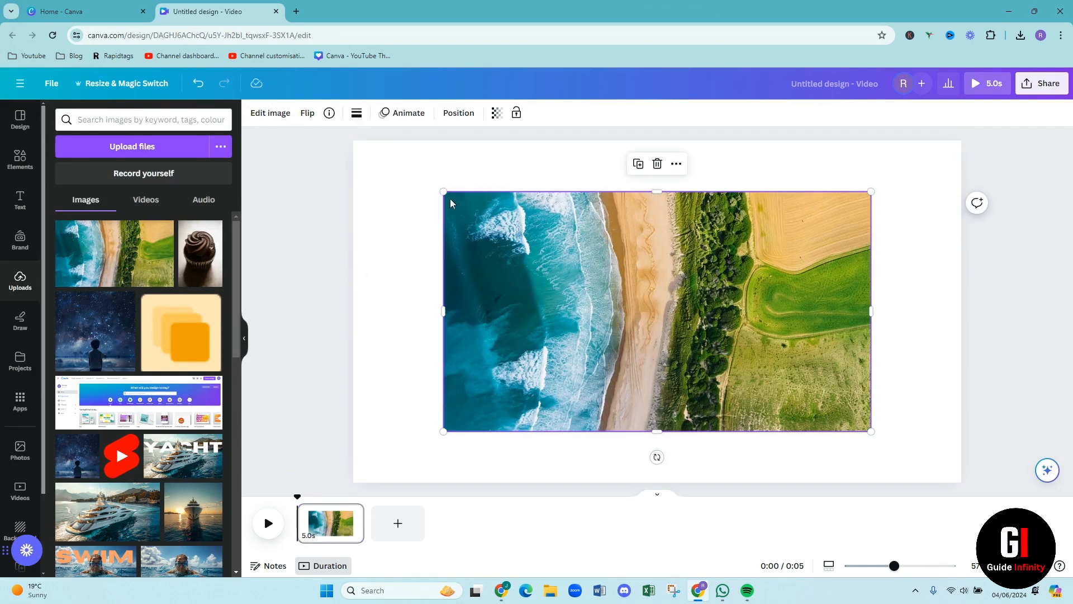
drag(438, 190, 353, 141)
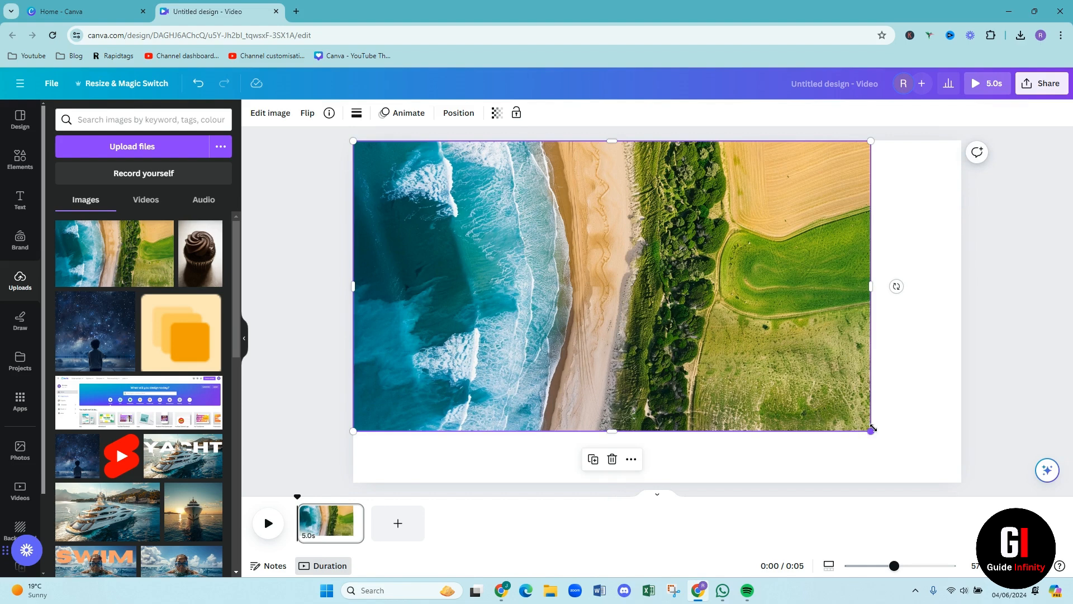
drag(872, 432, 967, 485)
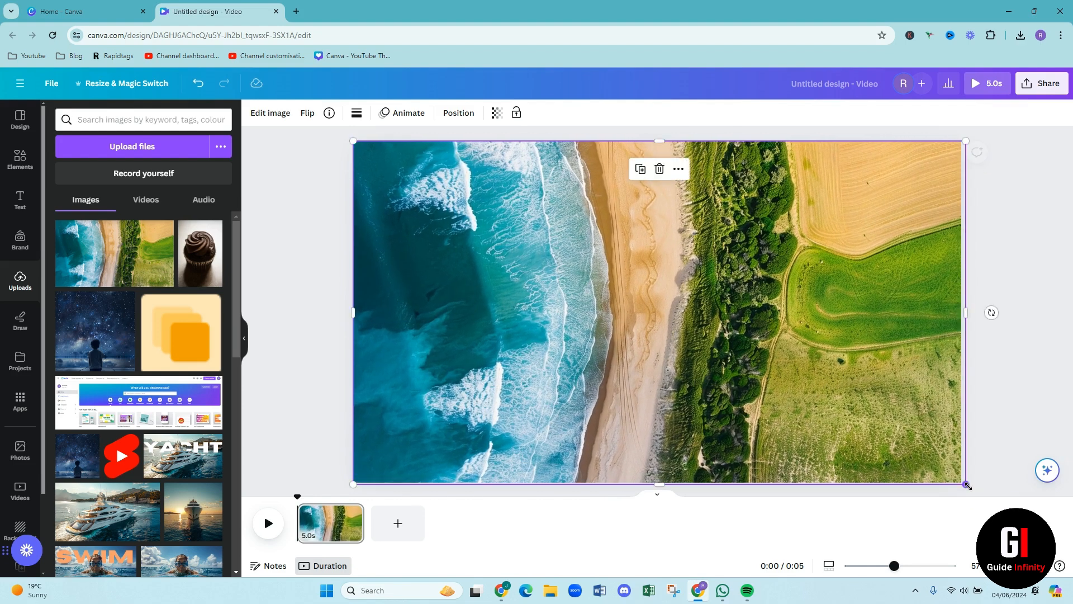
click(1001, 435)
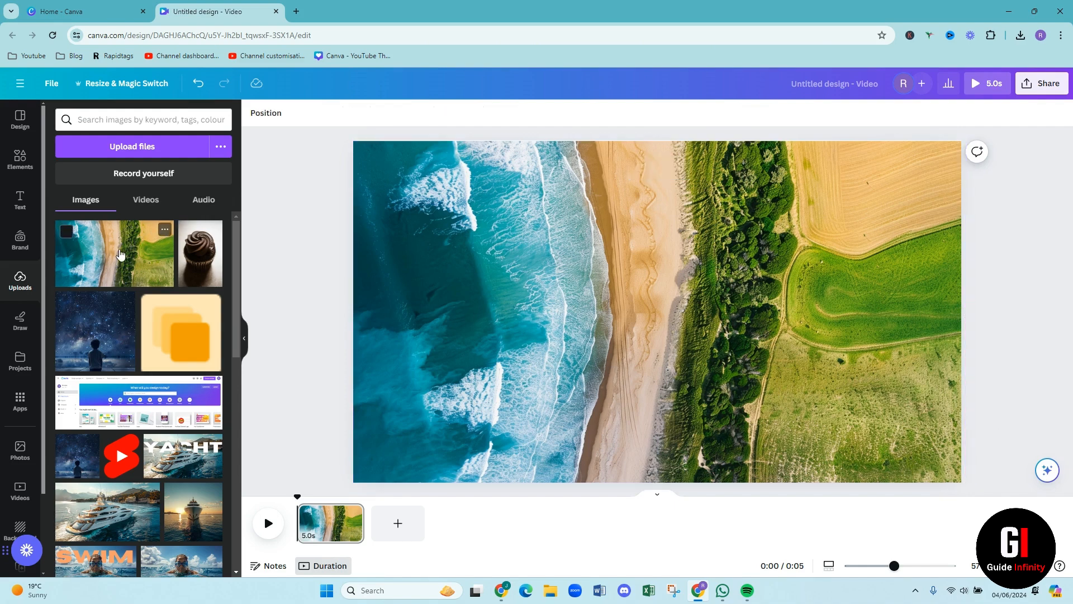
- Add a heading reading "MEXICO" and enlarge it across the photo to a font size of about 308
click(21, 200)
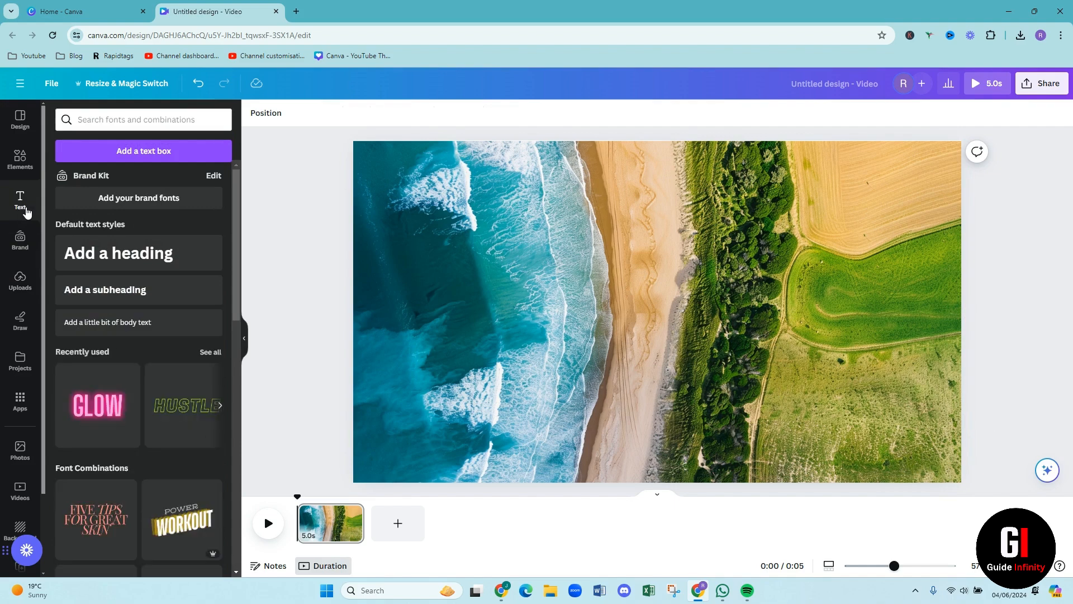
click(159, 259)
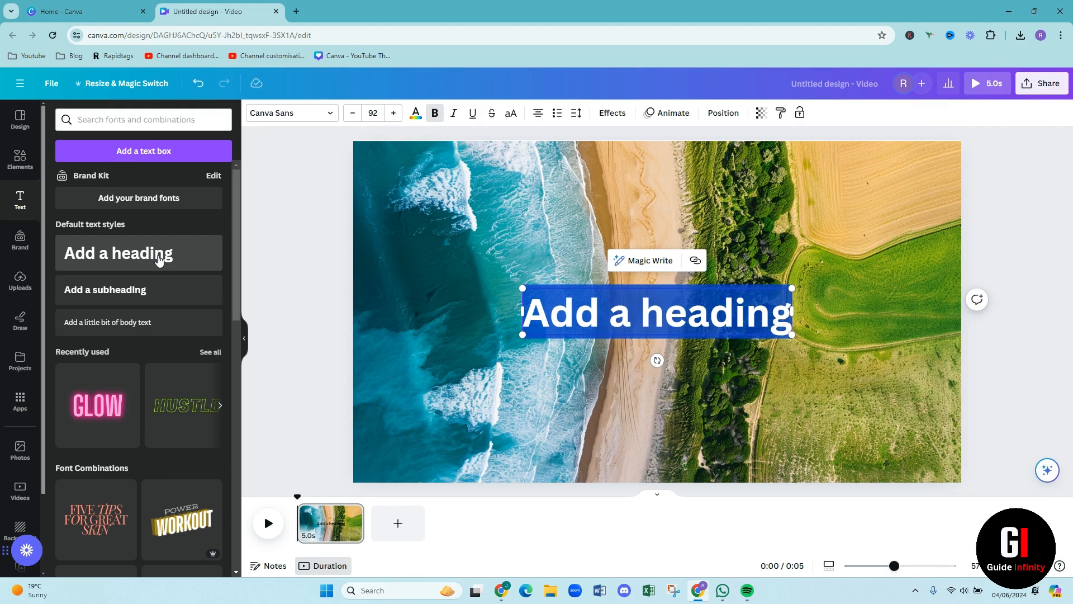
text(MEXICO)
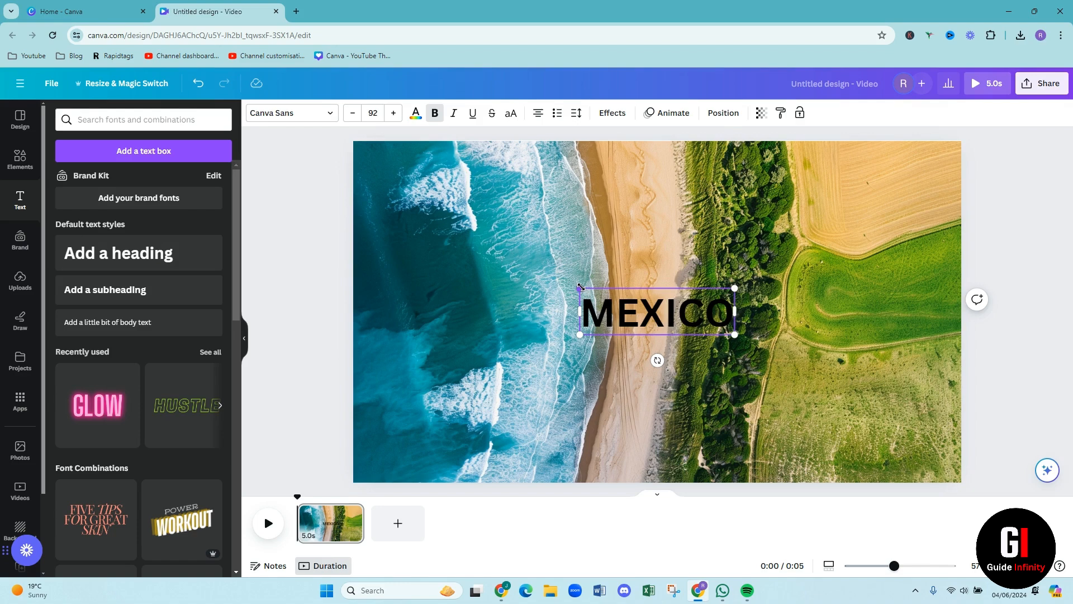
drag(580, 287, 429, 243)
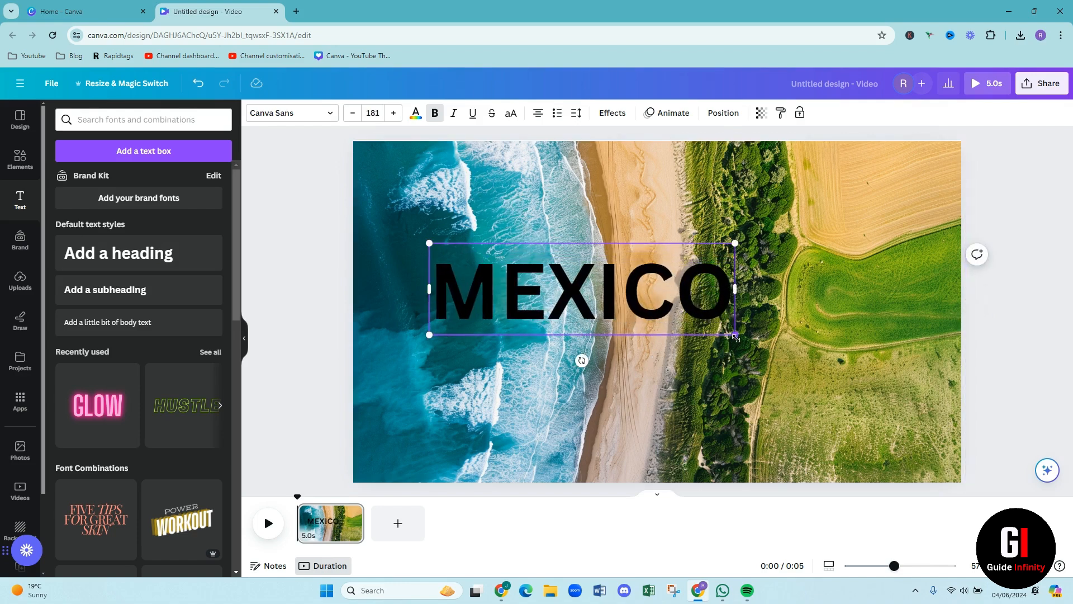
drag(736, 337, 881, 489)
drag(430, 387, 392, 398)
- Change the MEXICO heading's colour to white (#ffffff), applying the change to all matching black
click(415, 114)
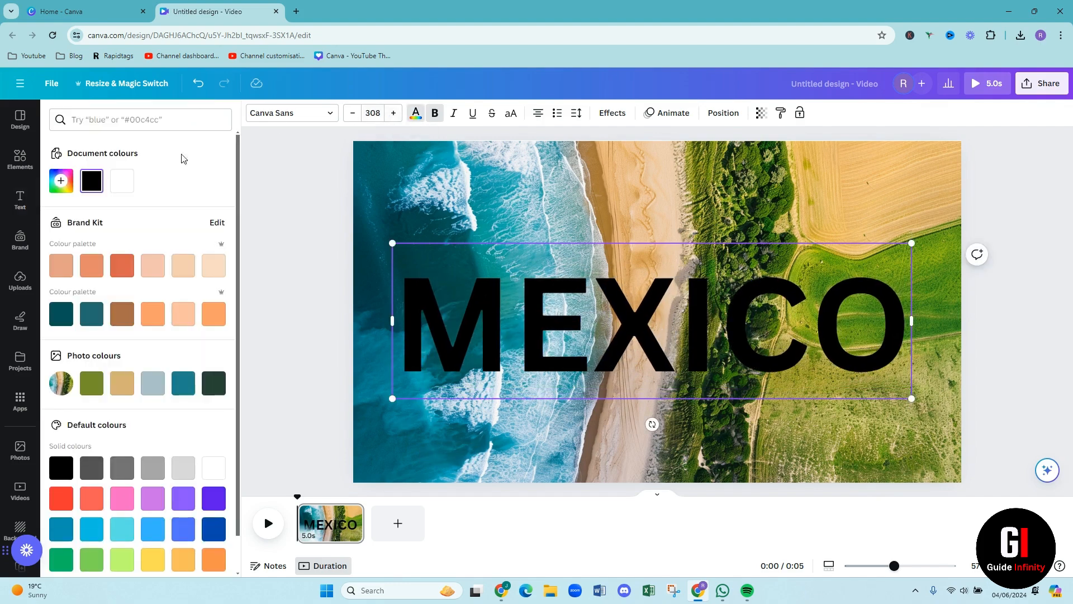
click(121, 181)
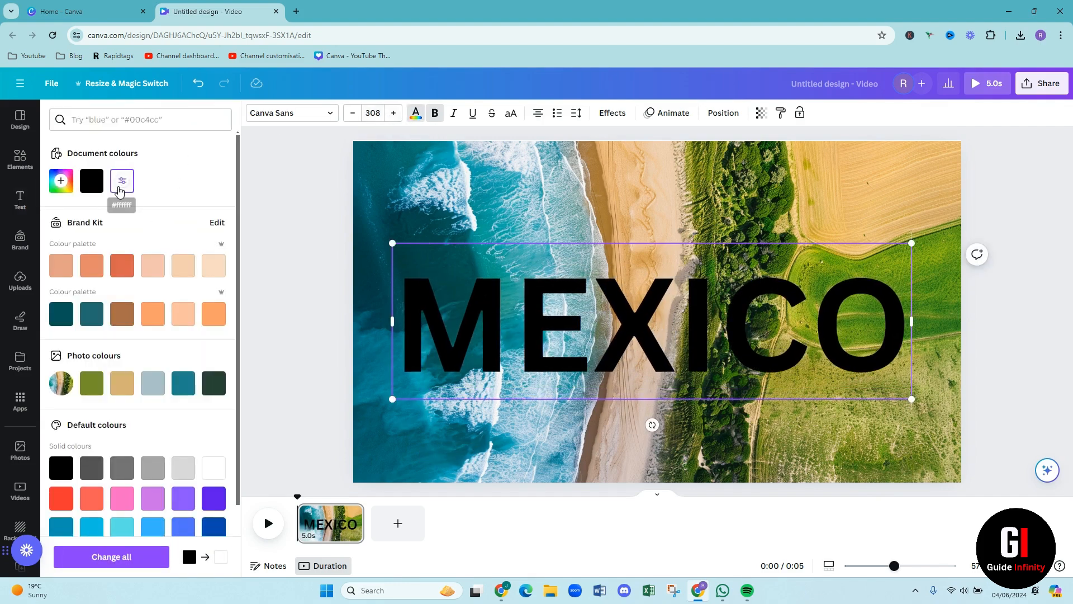
click(121, 180)
click(112, 570)
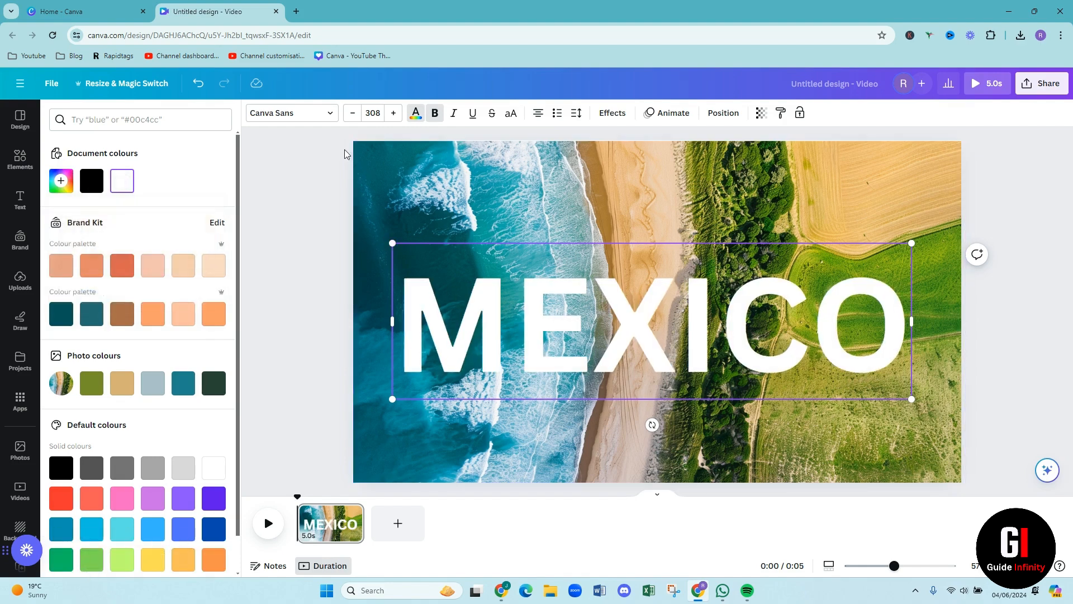
- Set the MEXICO heading's font to Anton and enlarge it to span most of the page width
click(290, 113)
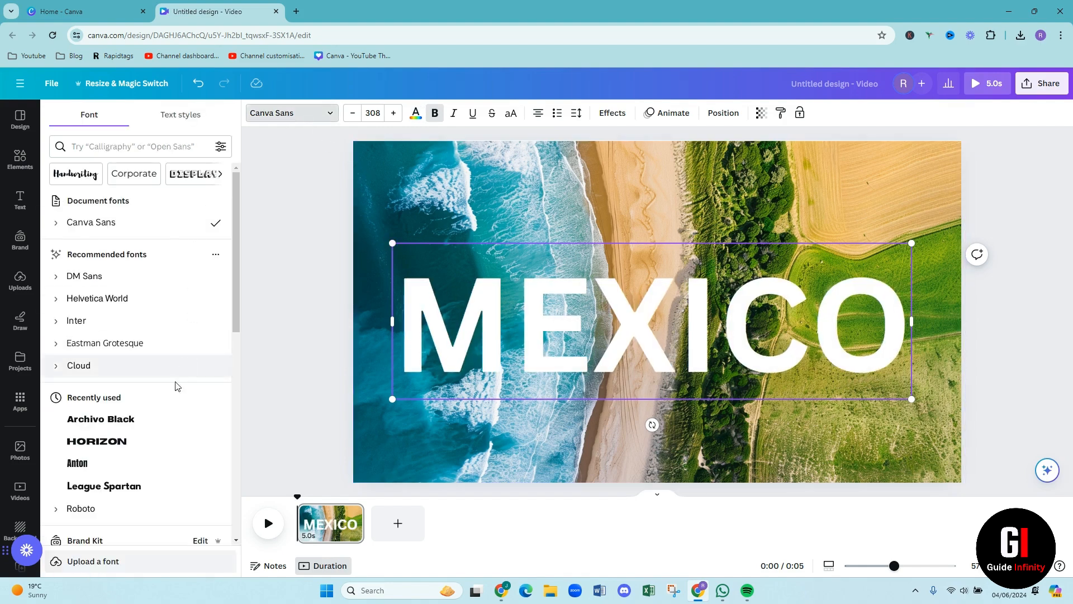
click(135, 464)
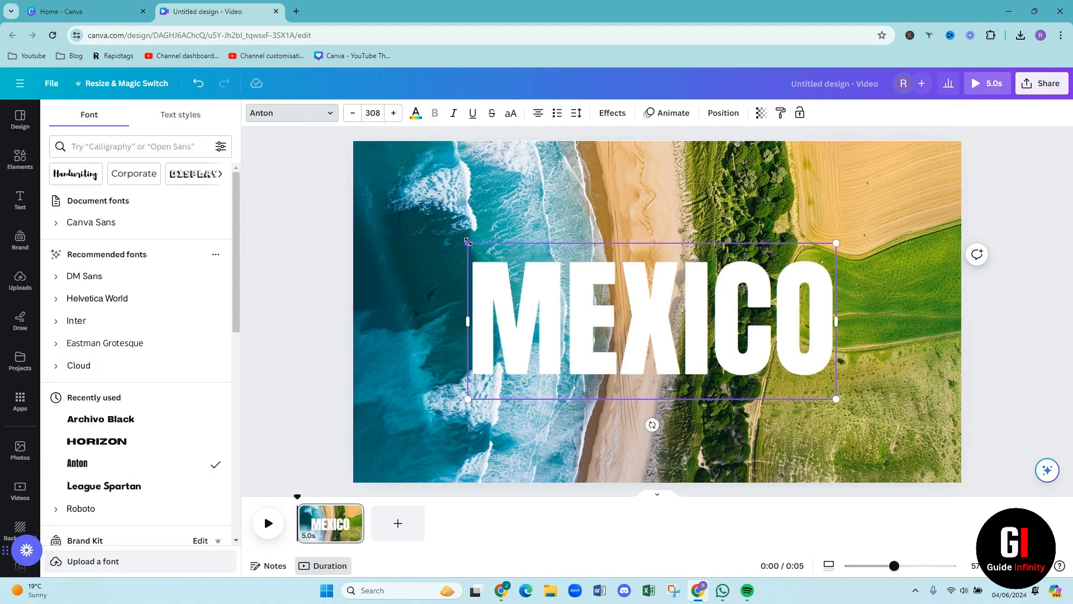
drag(468, 241, 394, 212)
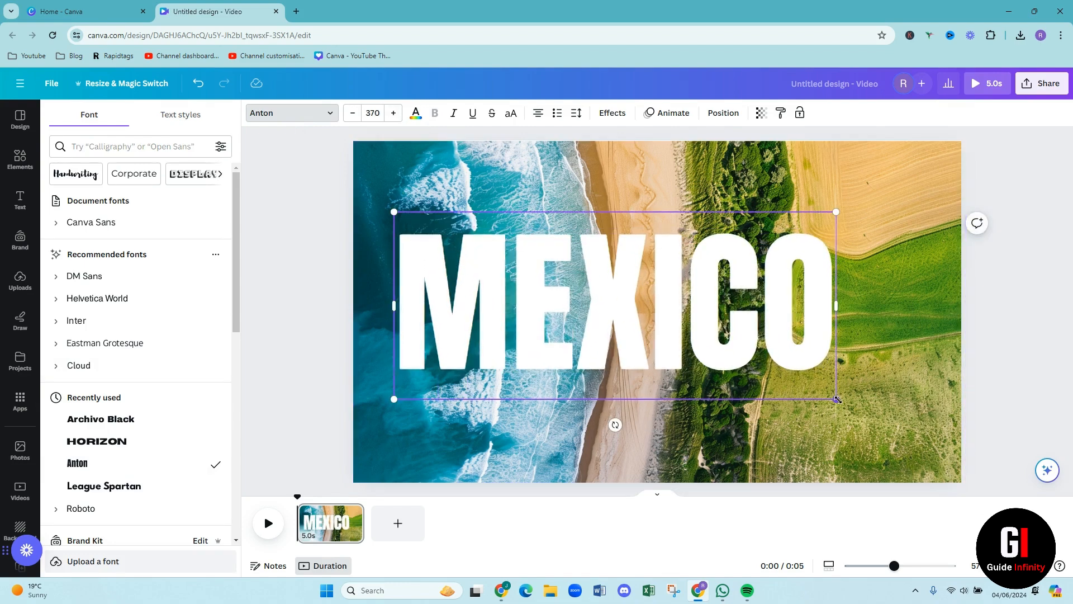
drag(837, 399, 919, 435)
click(1033, 329)
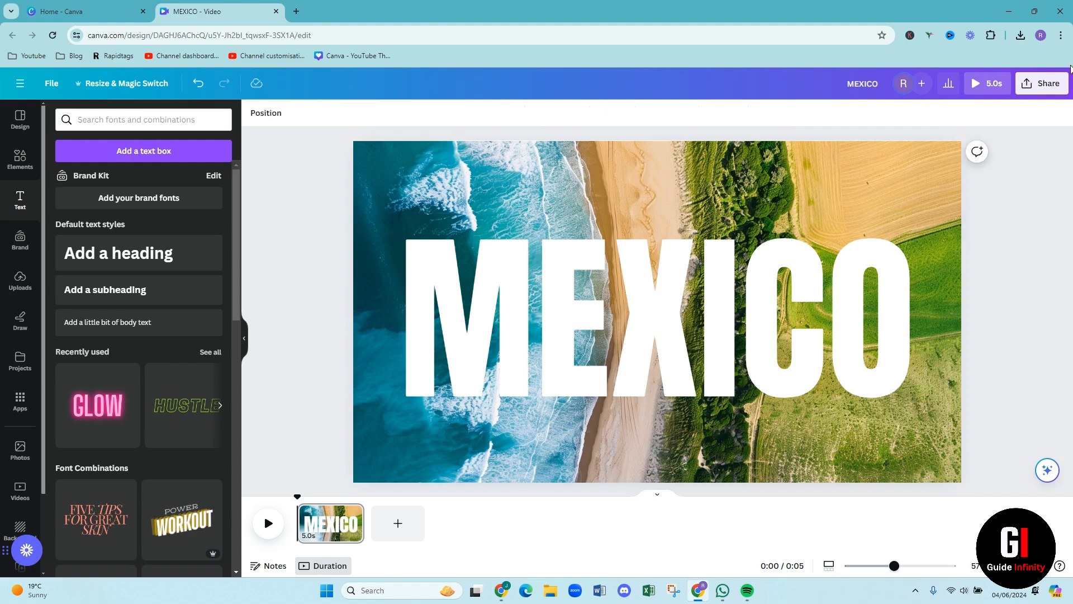
- Download the MEXICO design as a PNG image
click(1043, 88)
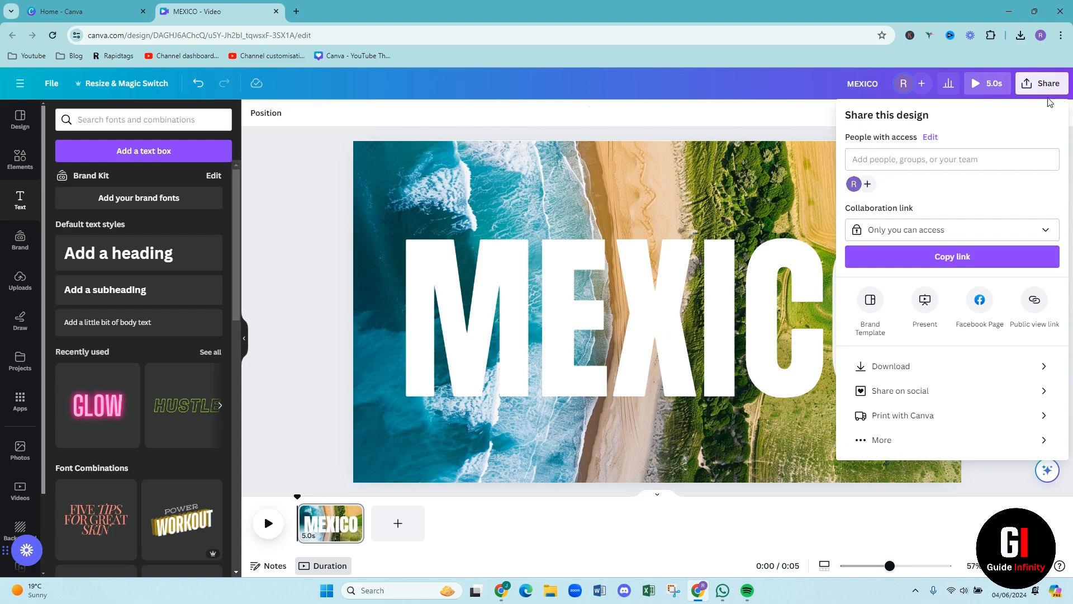
click(998, 364)
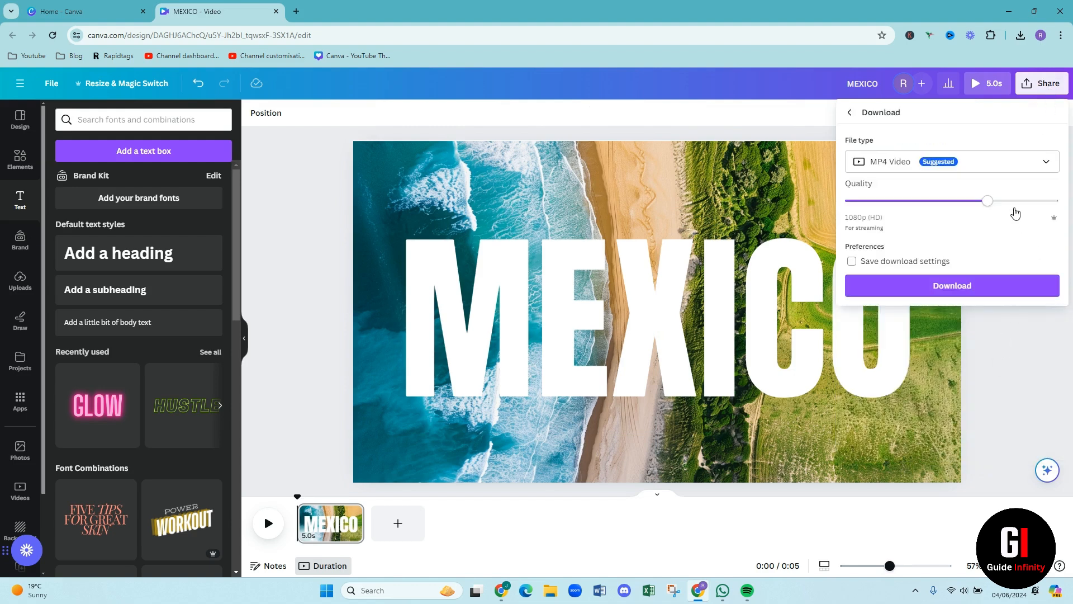
click(1008, 174)
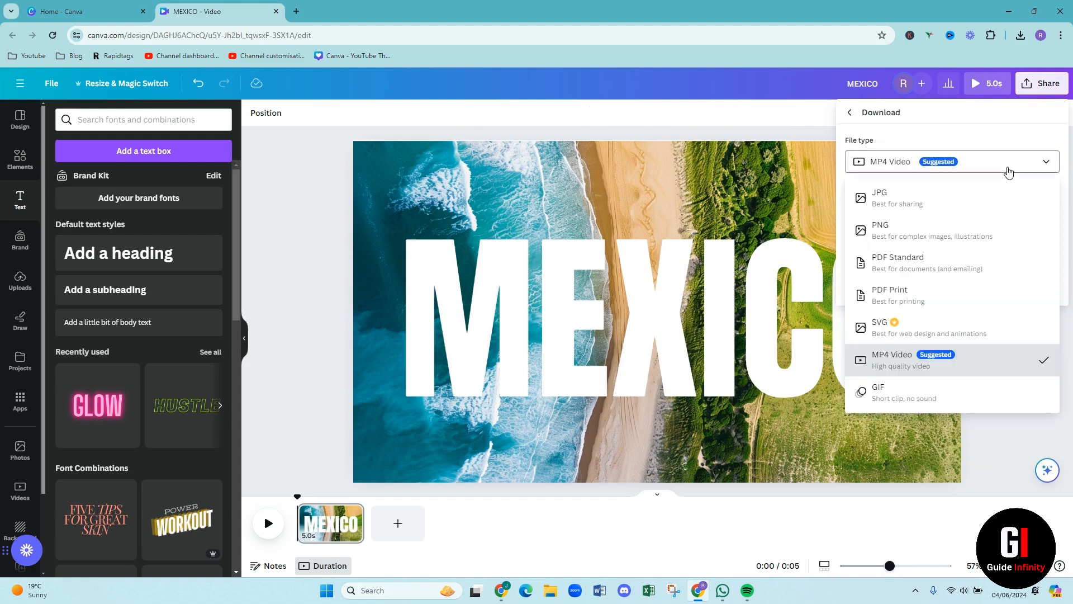
click(946, 231)
click(936, 312)
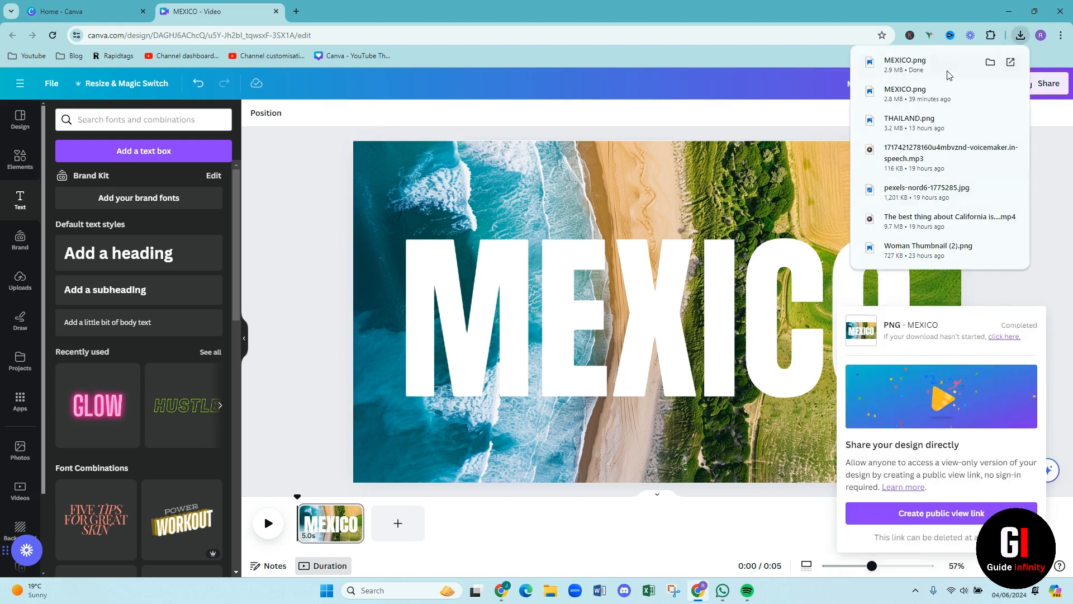
- Upload the downloaded MEXICO.png into the design's uploads and delete the heading and background photo from the page
drag(928, 71, 126, 216)
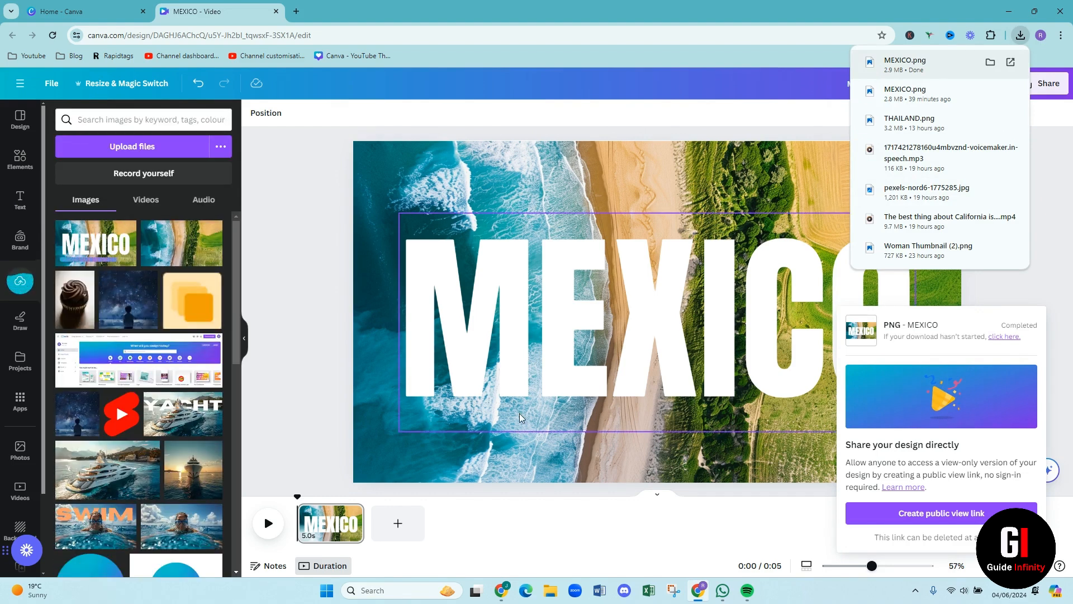
click(531, 367)
key(Delete)
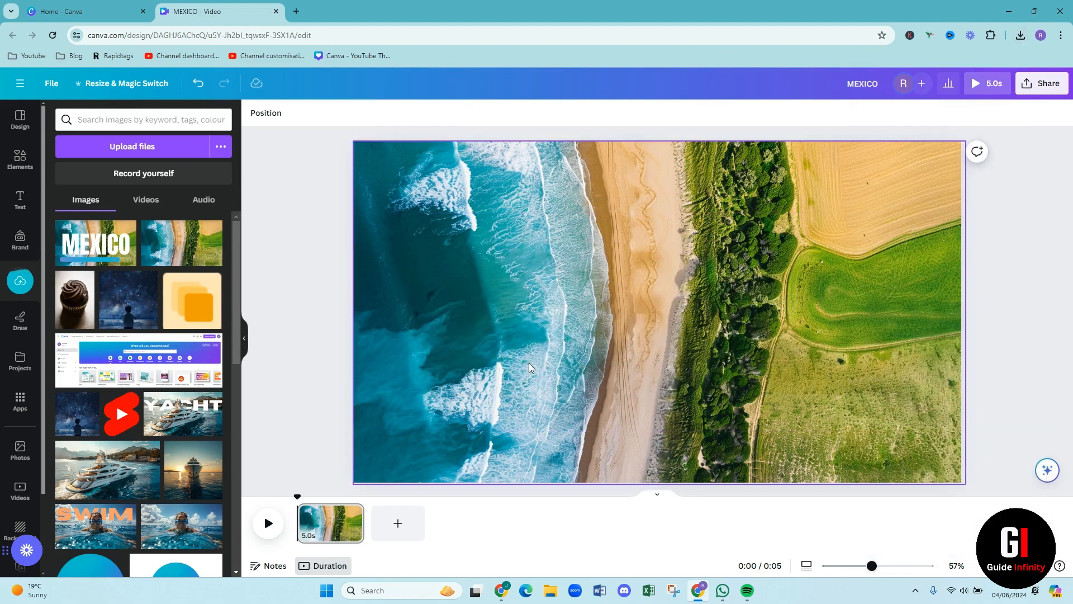
click(531, 370)
key(Delete)
- Place the uploaded MEXICO image on the empty page and enlarge it to fill the whole page
drag(73, 248, 362, 160)
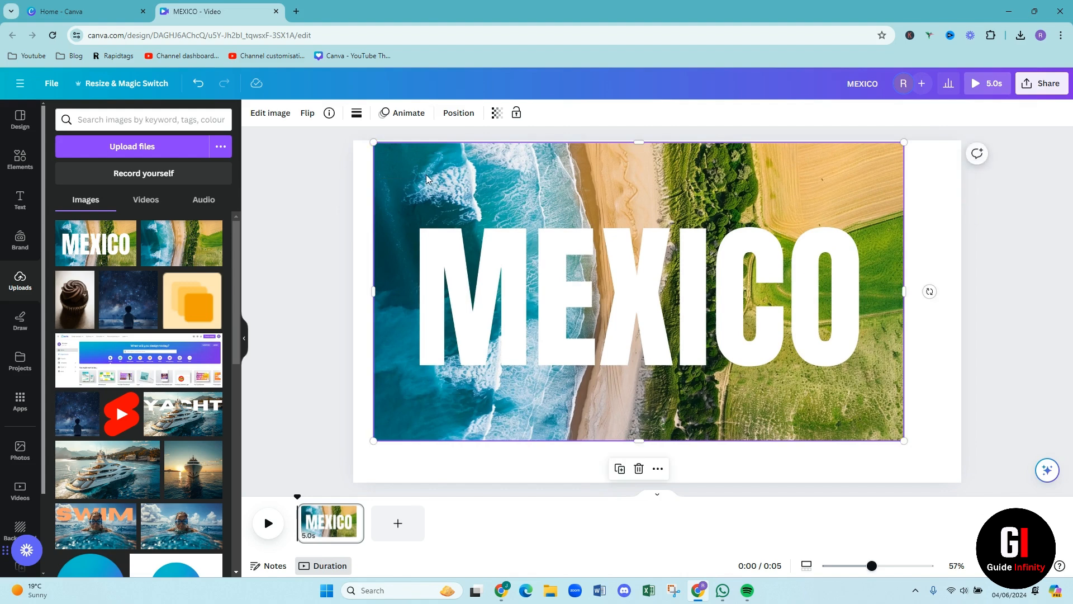
drag(426, 345, 425, 357)
drag(362, 148, 339, 137)
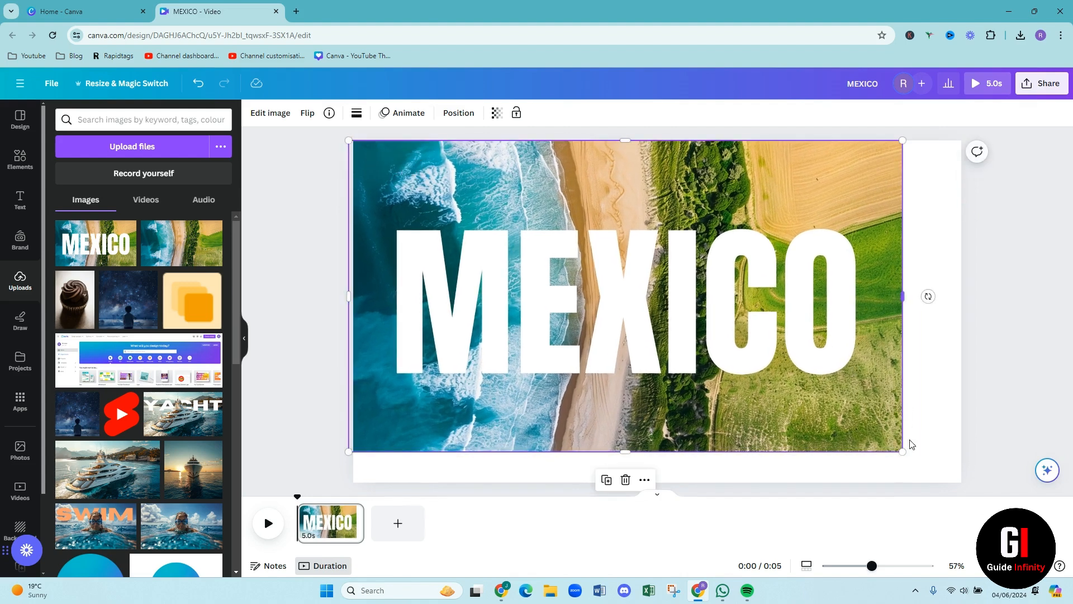
drag(900, 448, 960, 476)
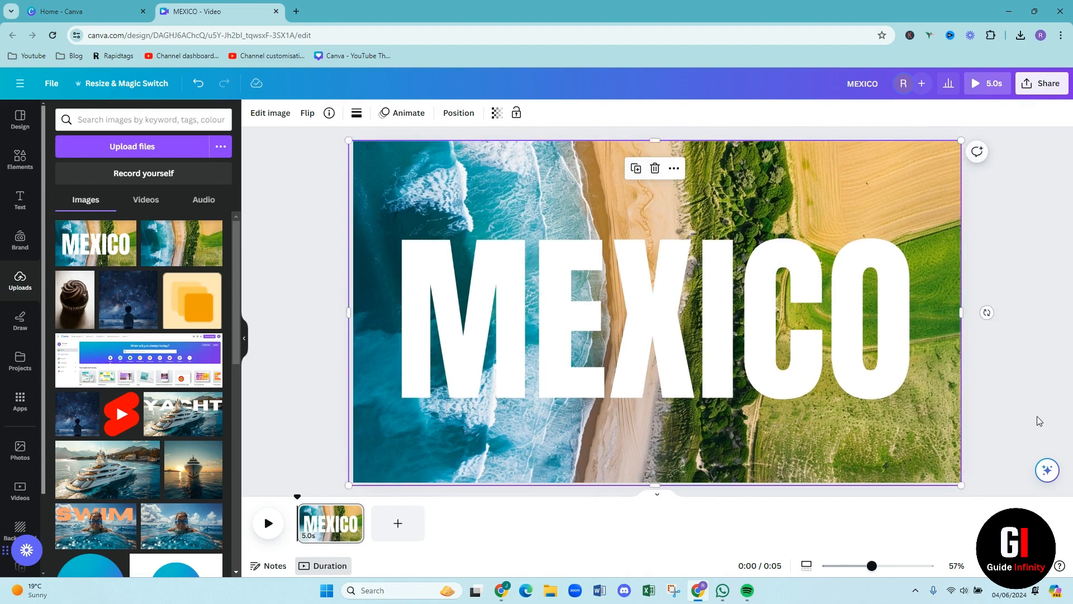
click(1037, 418)
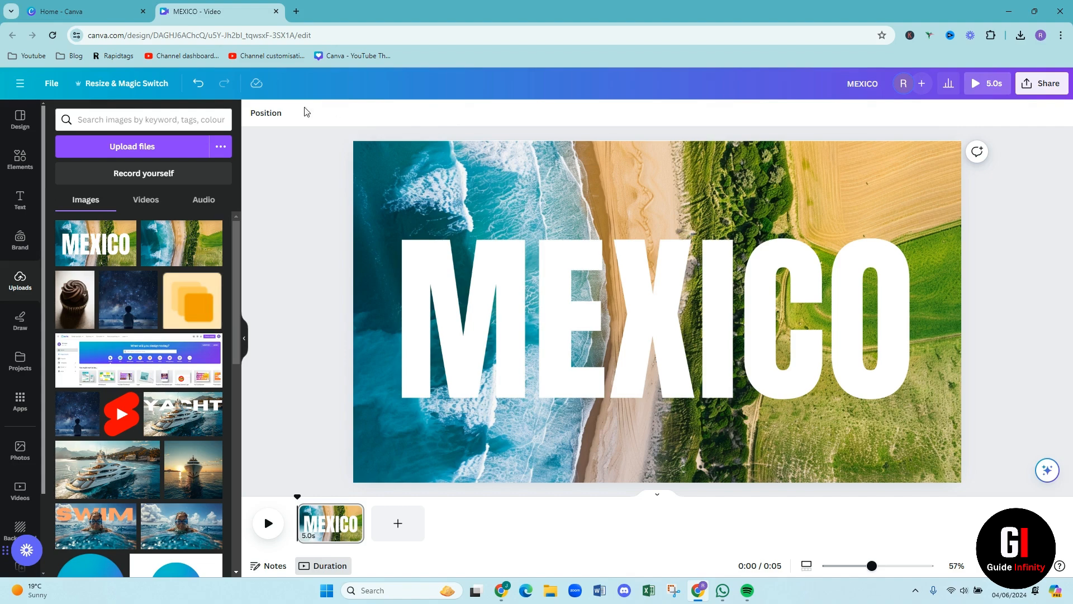
- Add the recently used airplane graphic and rotate it 90 degrees clockwise so its nose points right
click(18, 162)
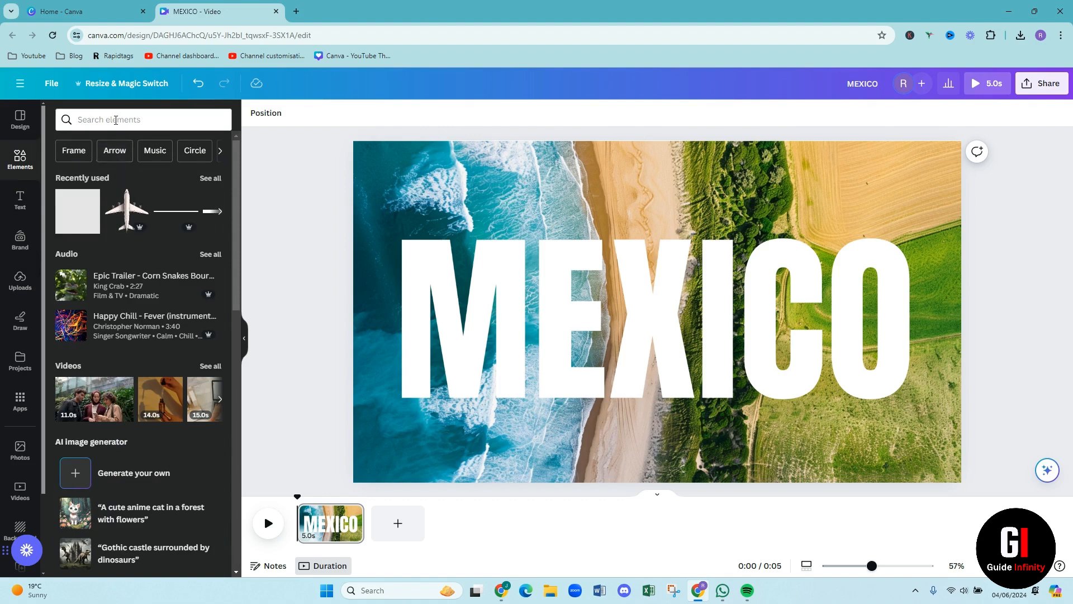
click(125, 211)
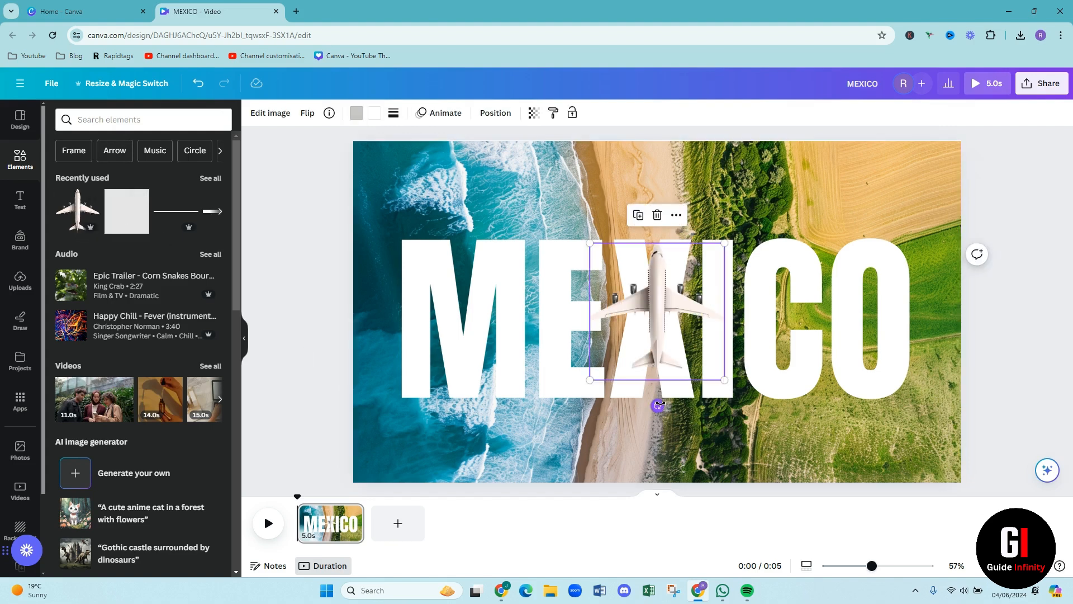
drag(657, 405, 562, 311)
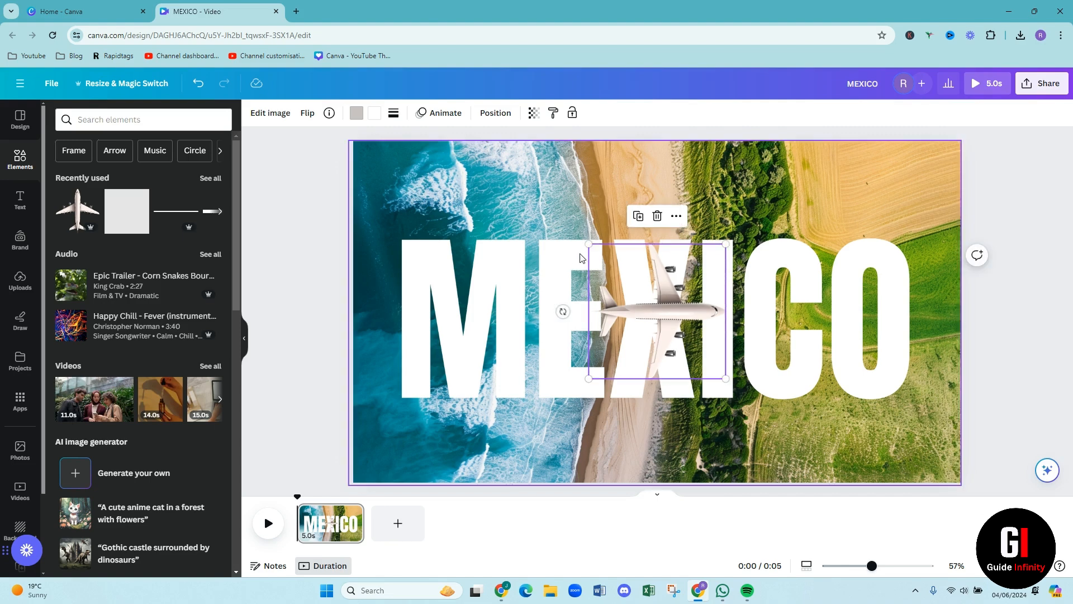
- Enlarge the airplane to nearly the page height and position it over the left half of the MEXICO lettering
drag(585, 247, 512, 169)
drag(513, 380, 442, 448)
drag(609, 311, 506, 310)
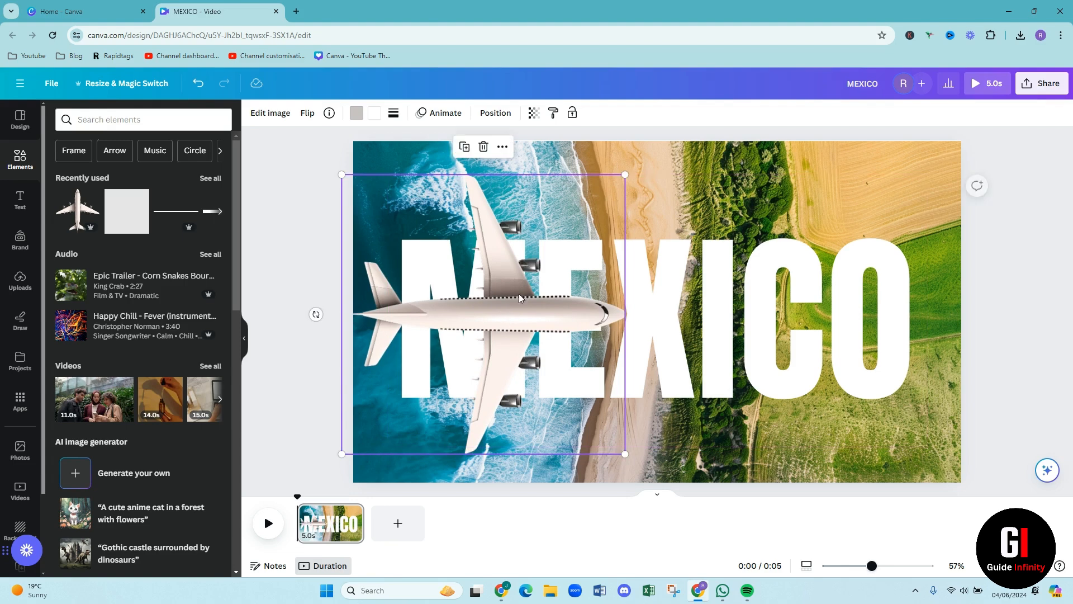
drag(624, 176, 637, 165)
click(312, 315)
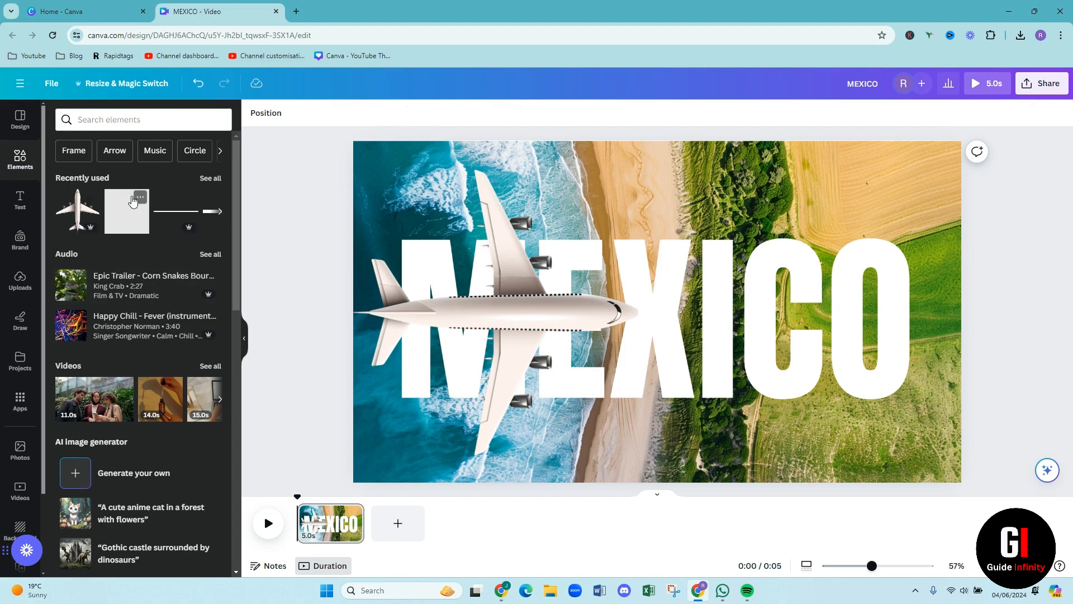
- Add a square shape to the page and fill it with the default solid orange
click(115, 223)
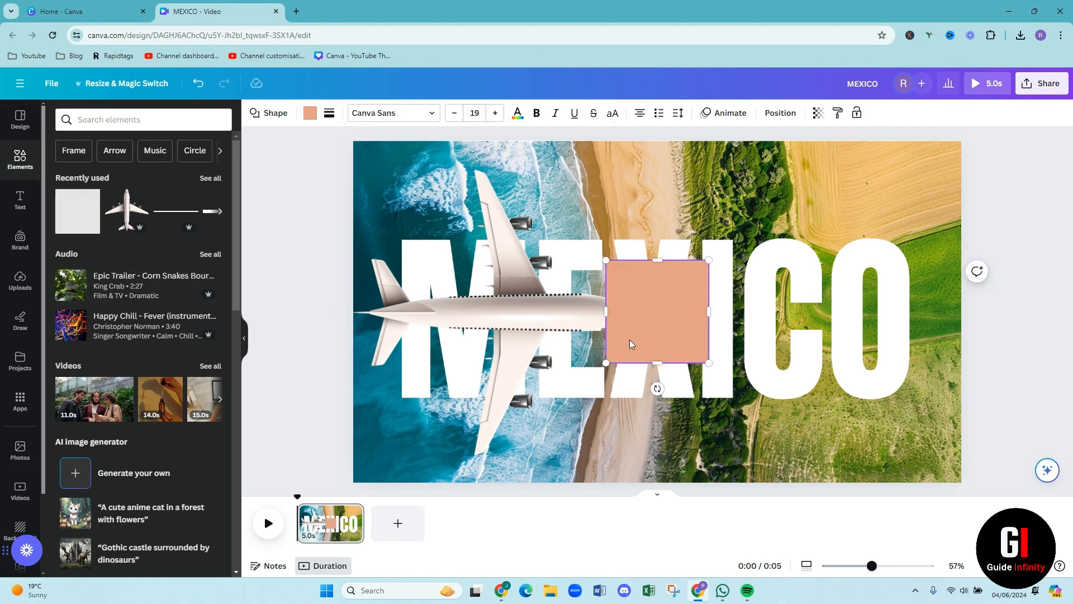
click(310, 114)
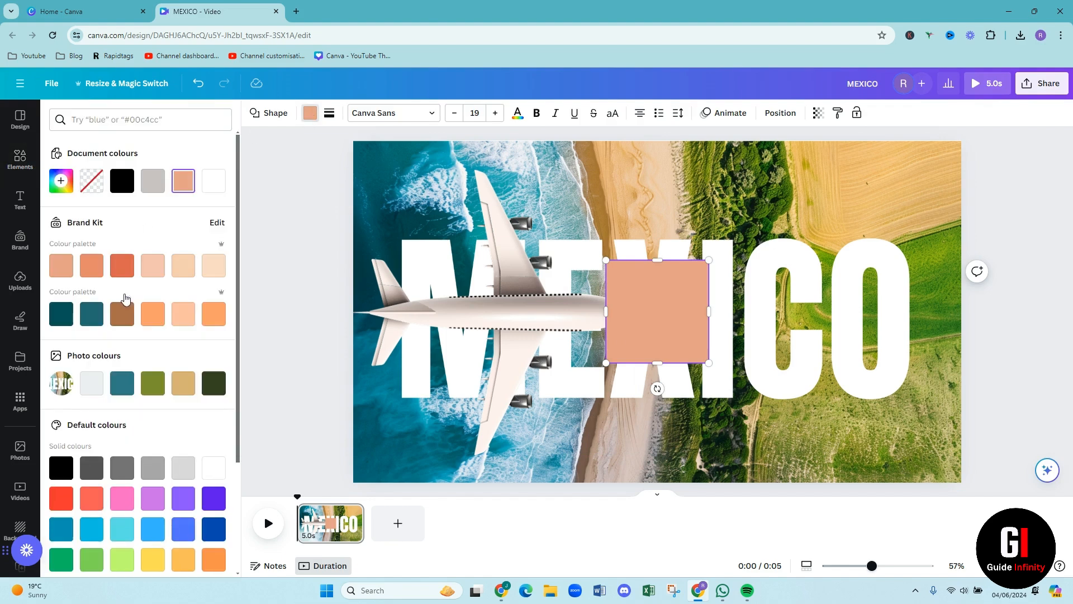
click(213, 558)
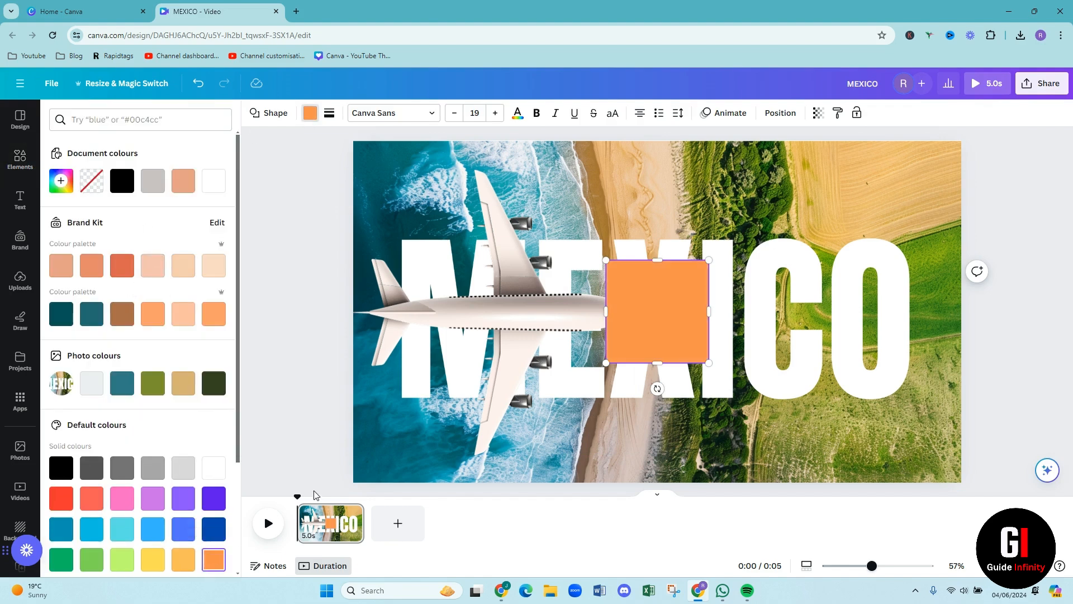
- Move the orange square left over the airplane's front and stretch it to the full page height
drag(640, 310, 587, 310)
drag(604, 260, 593, 144)
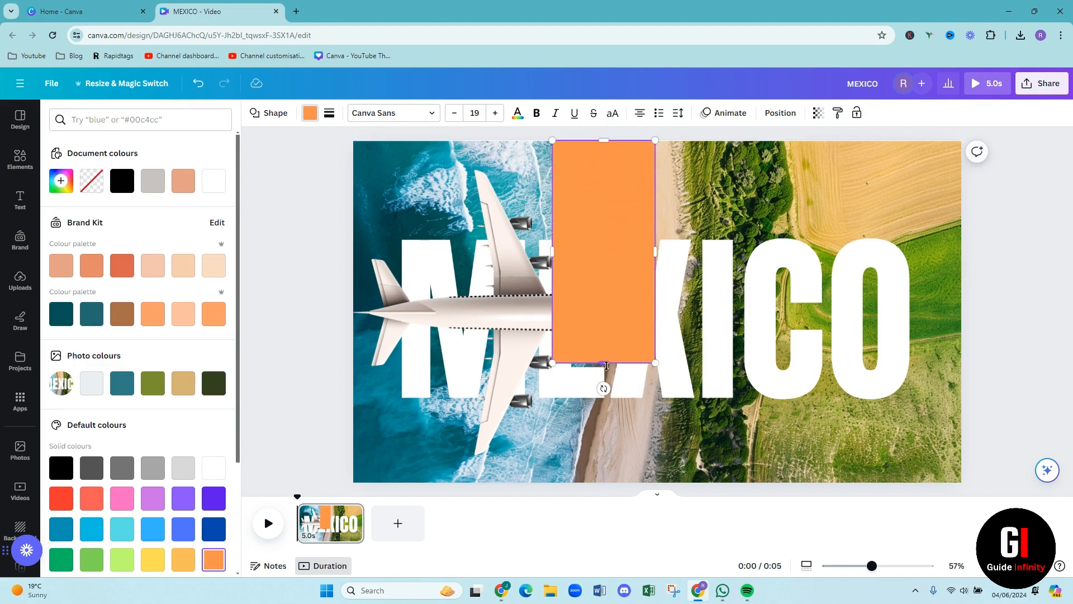
drag(607, 365, 608, 495)
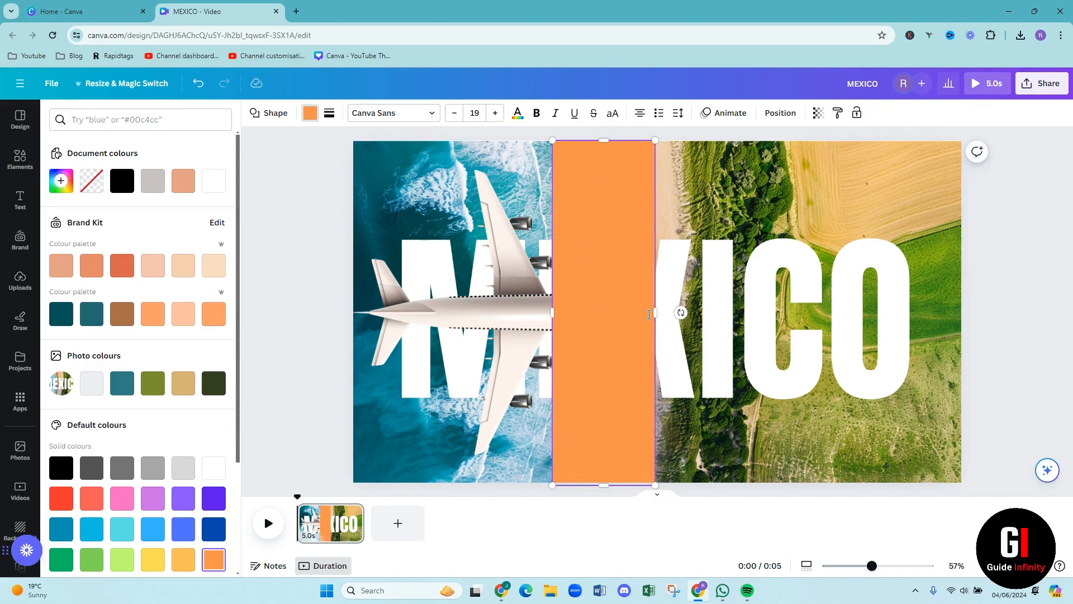
- Stretch the orange block to the page's right edge and extend its left side over the airplane's wings
drag(656, 314, 969, 313)
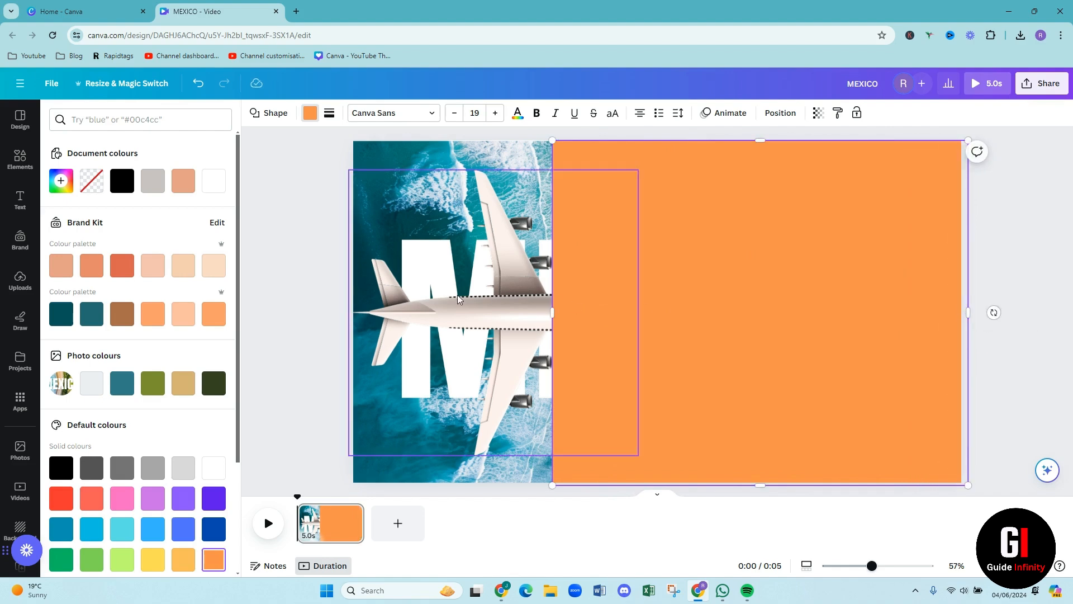
drag(548, 312, 499, 312)
click(258, 316)
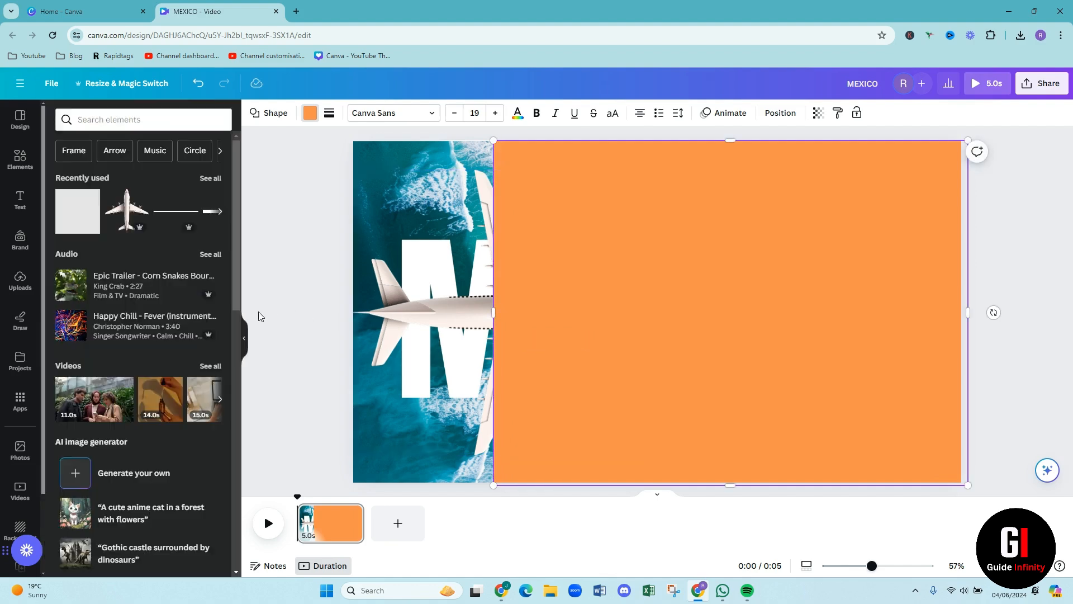
- Add another square from the recently used elements and fill it with the same orange as the large block
click(72, 221)
click(310, 113)
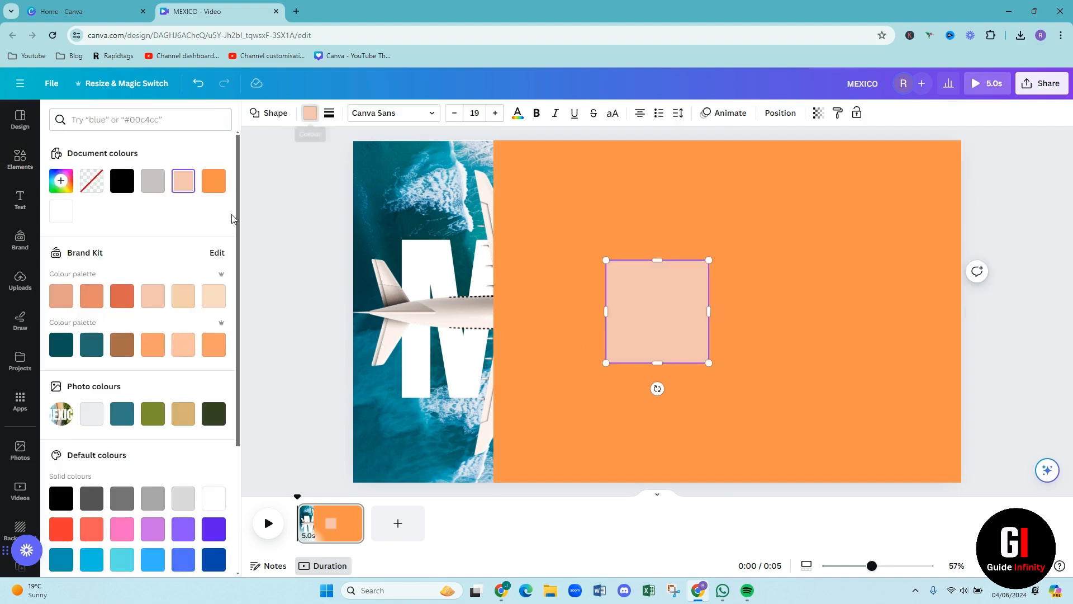
click(212, 195)
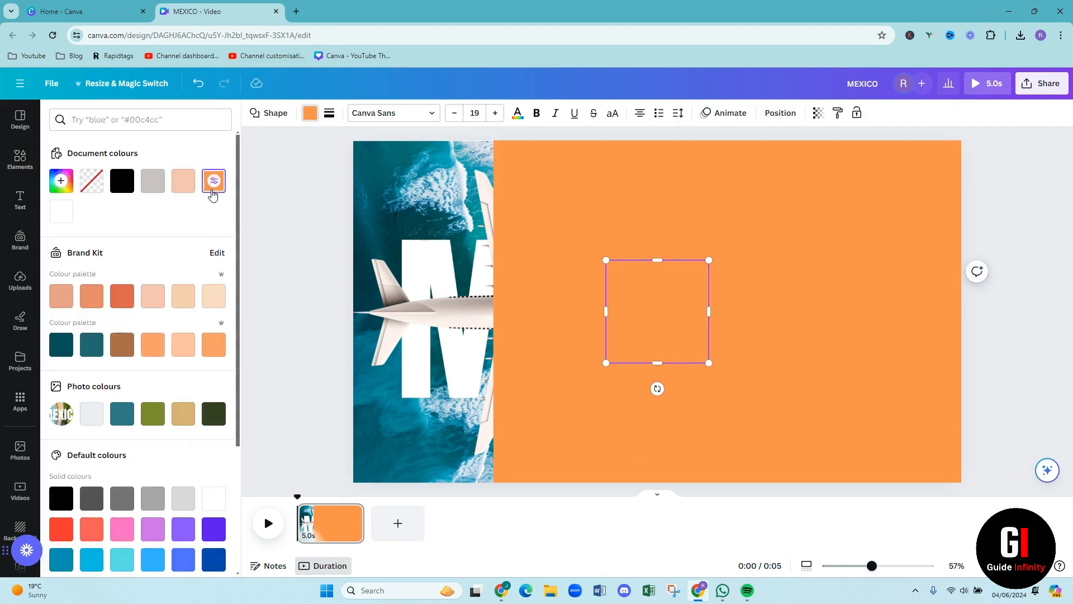
- Tilt the new orange square to match the airplane's upper wing and extend it past the page's top edge
double_click(623, 306)
drag(639, 306, 517, 239)
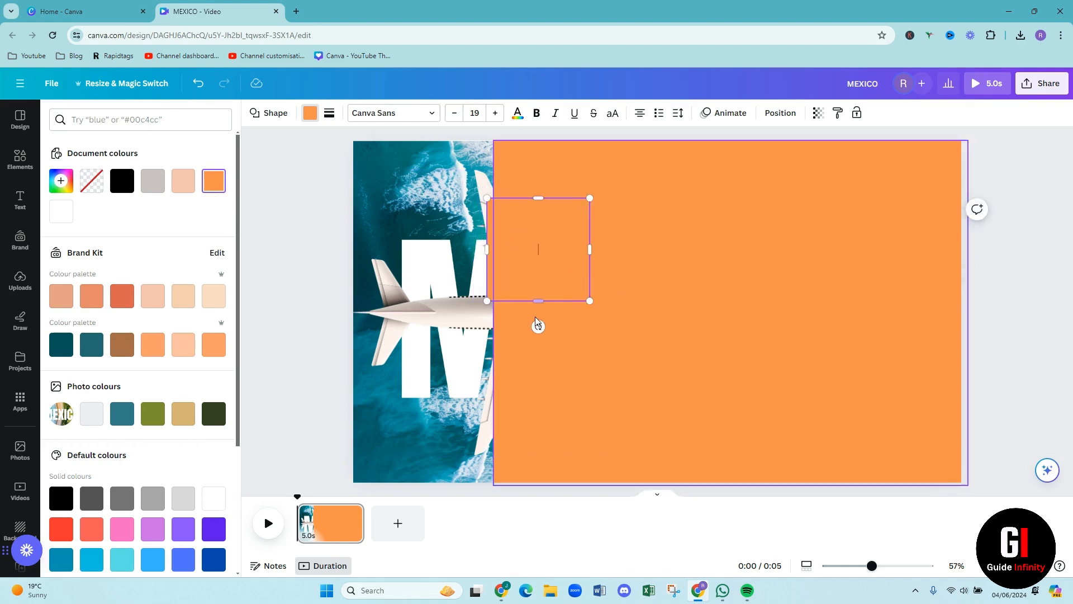
drag(538, 326, 557, 328)
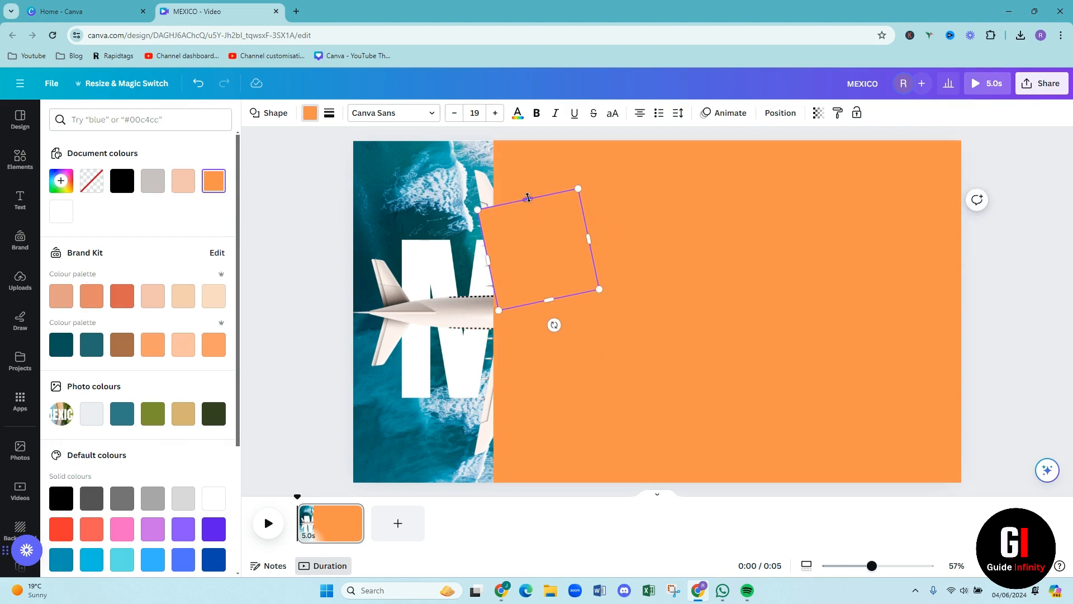
drag(528, 198, 494, 127)
click(301, 388)
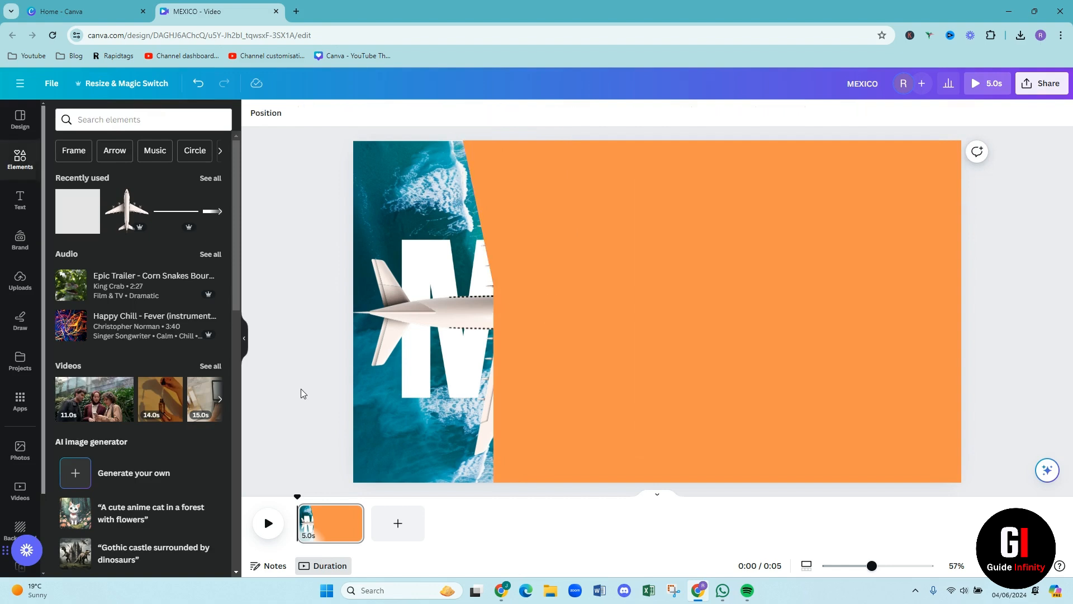
- Duplicate the tilted orange shape and angle the copy the opposite way along the airplane's lower wing, past the page's bottom edge
click(494, 230)
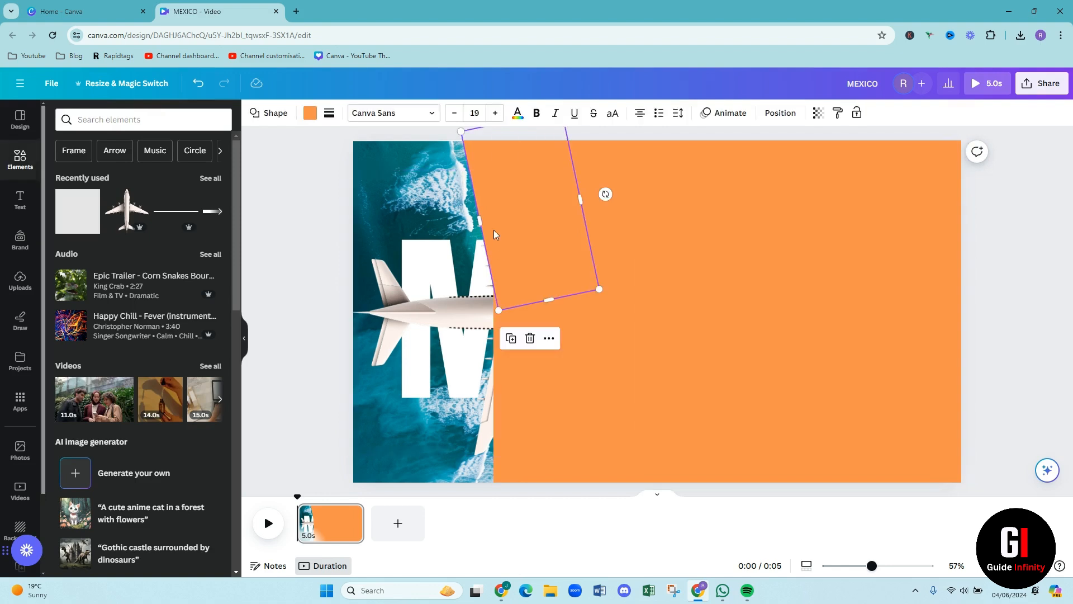
key(ctrl+d)
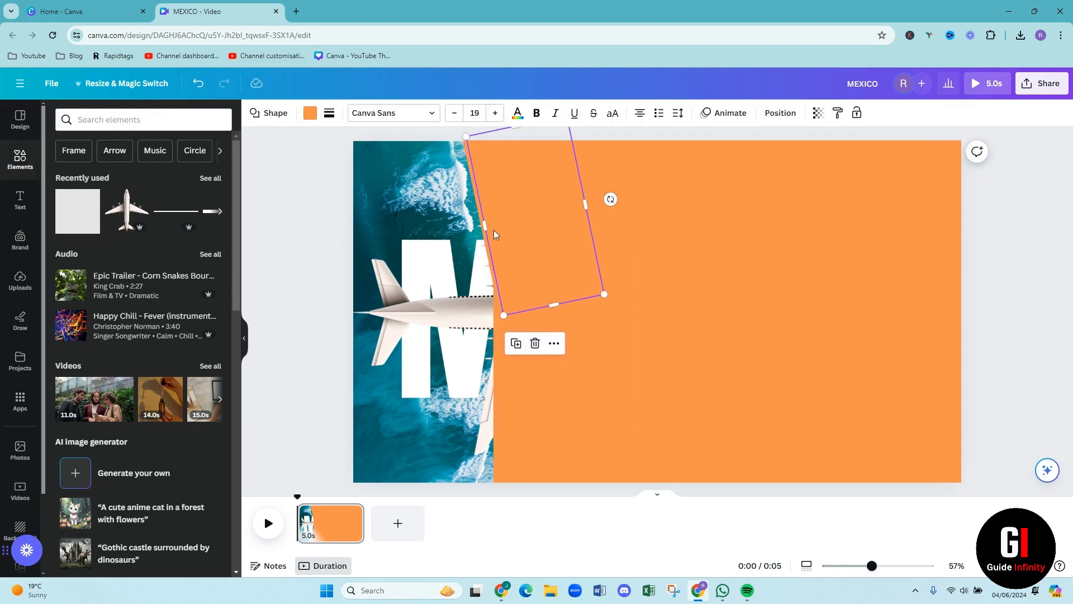
drag(494, 230, 523, 392)
drag(572, 485, 525, 498)
click(289, 424)
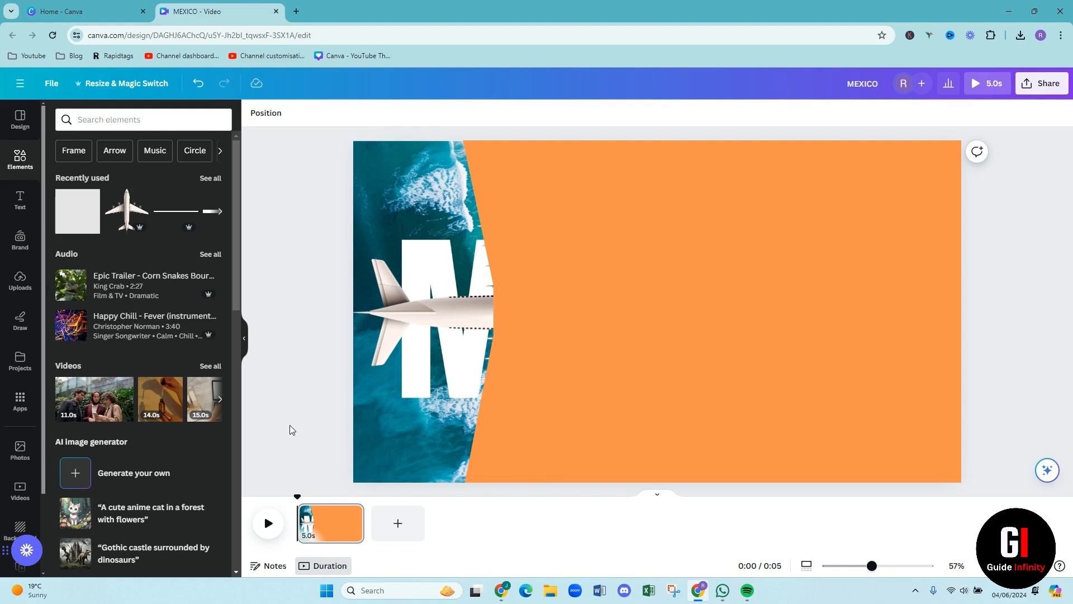
- Bring the airplane to the front of the orange shapes
click(417, 321)
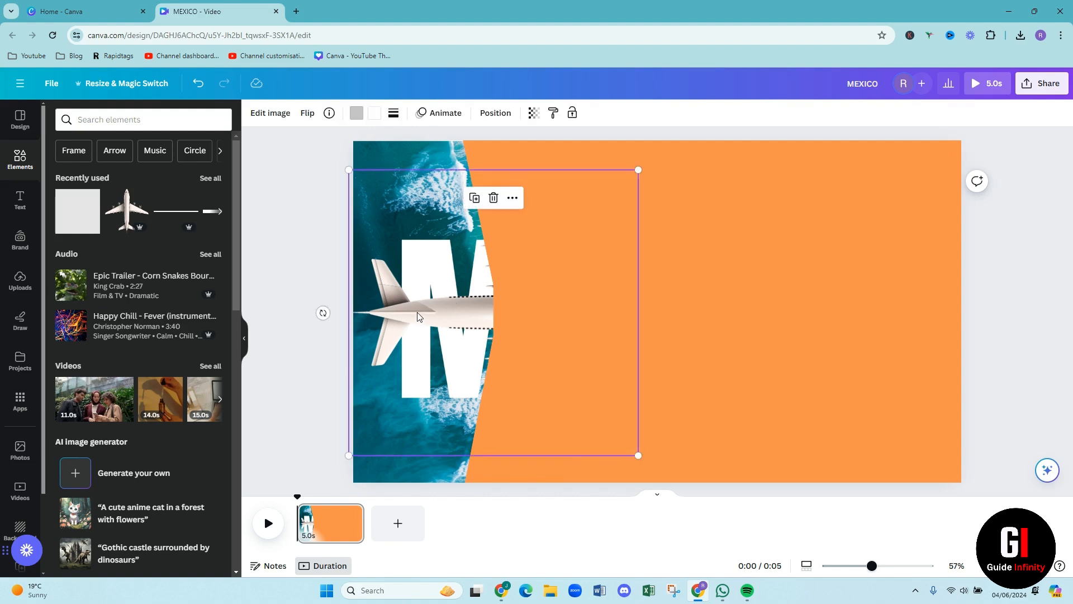
right_click(417, 312)
mouse_move(523, 419)
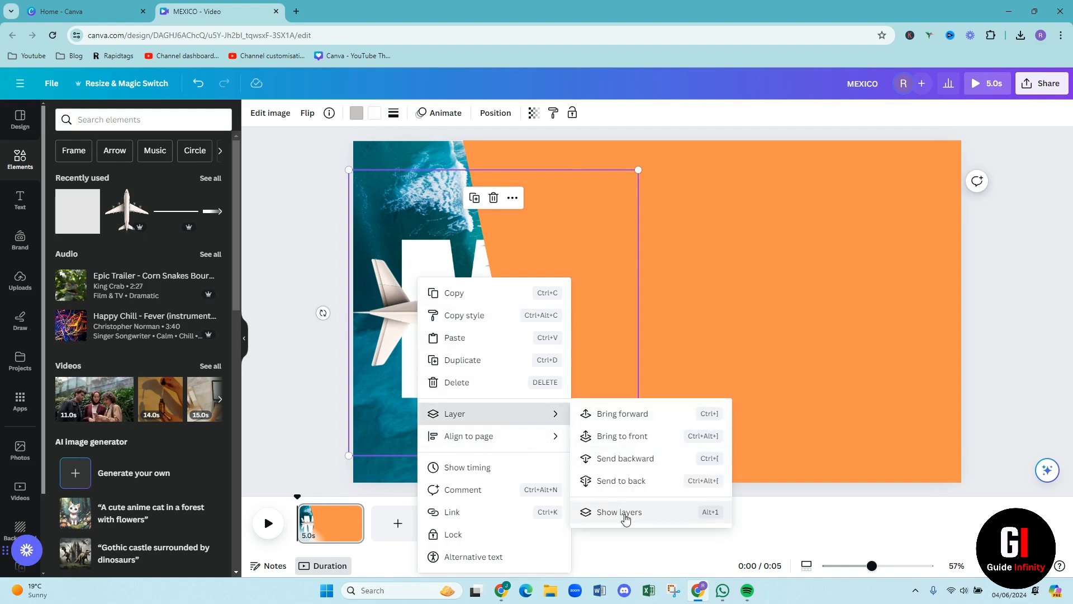
click(604, 437)
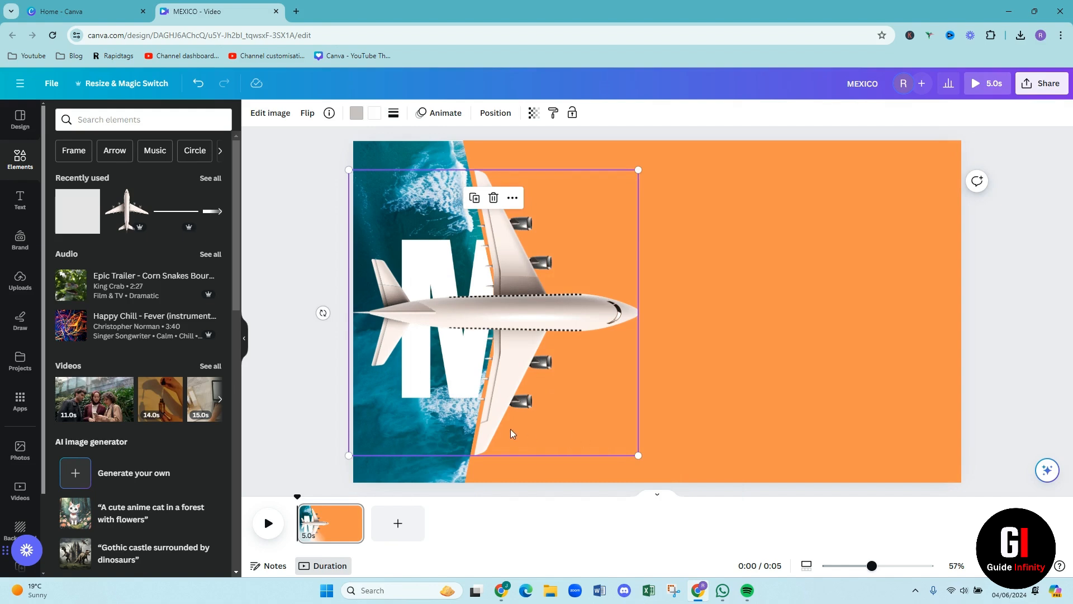
click(299, 235)
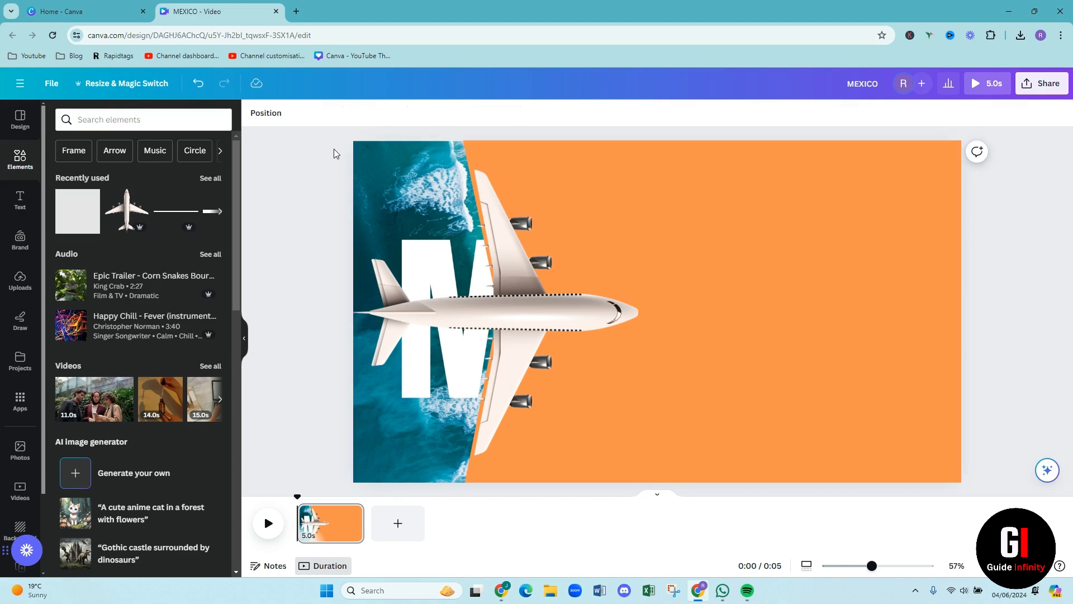
- Group the airplane with the orange shapes and move the group left until only the airplane's nose remains on the page
drag(328, 158, 1001, 475)
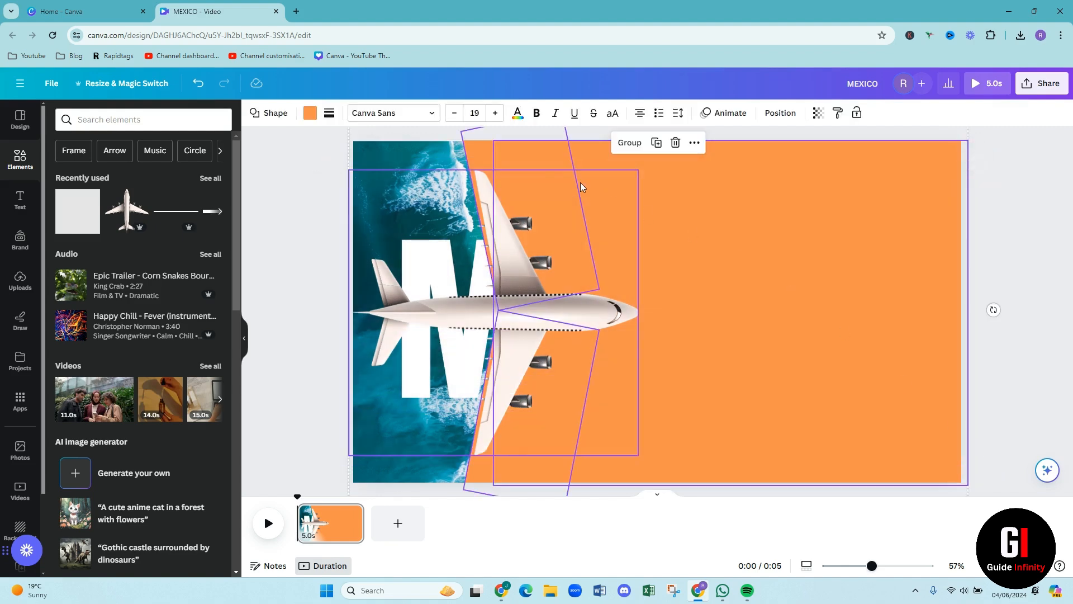
click(622, 143)
drag(788, 308, 583, 300)
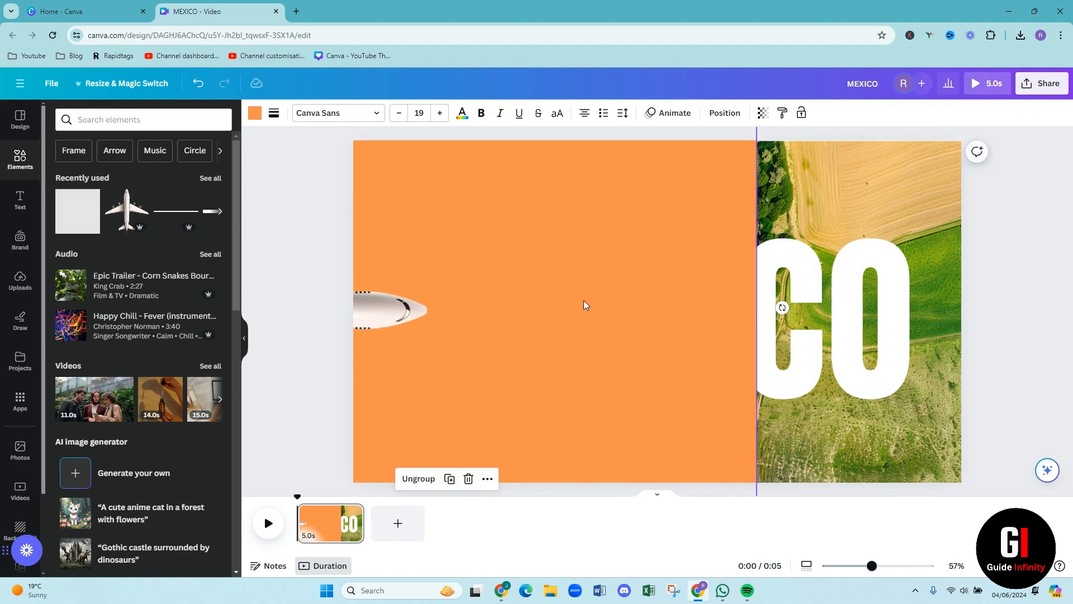
- Ungroup the elements and stretch the large orange rectangle beyond the page's right edge
click(418, 479)
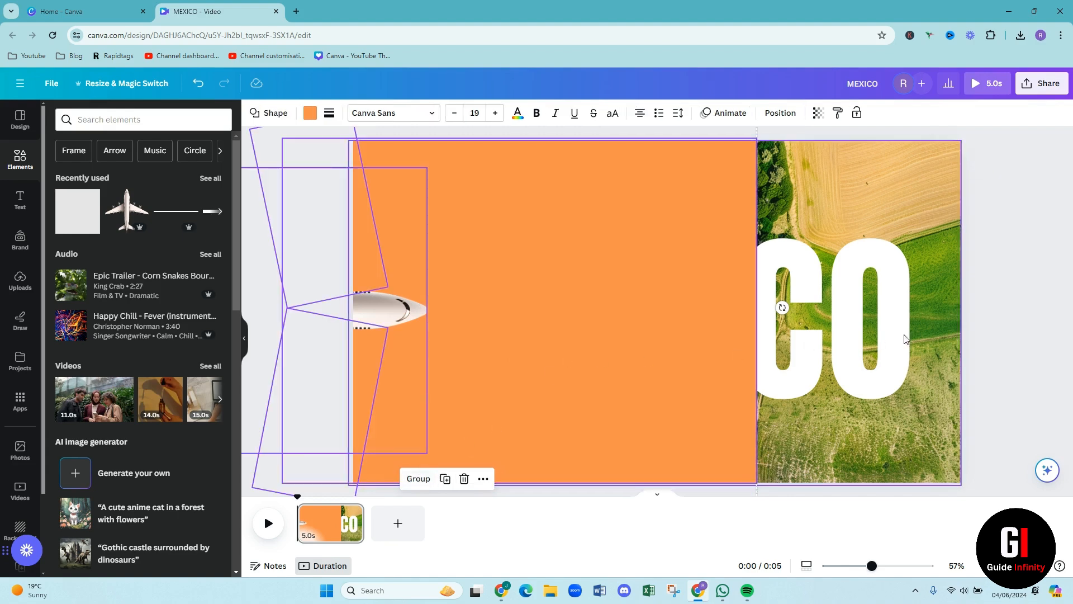
click(1018, 330)
click(730, 318)
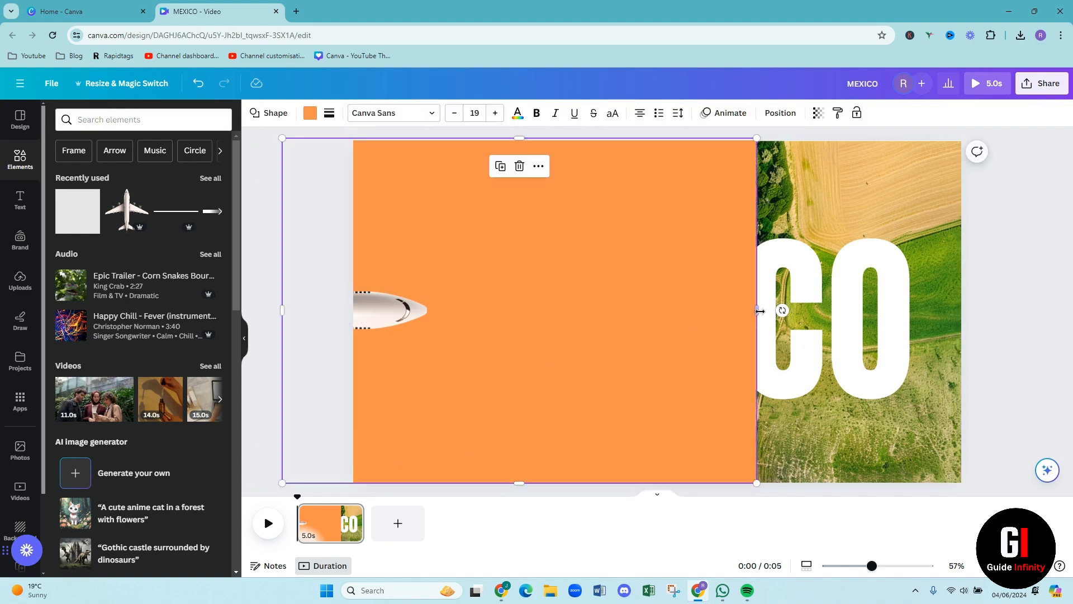
drag(757, 310, 1033, 296)
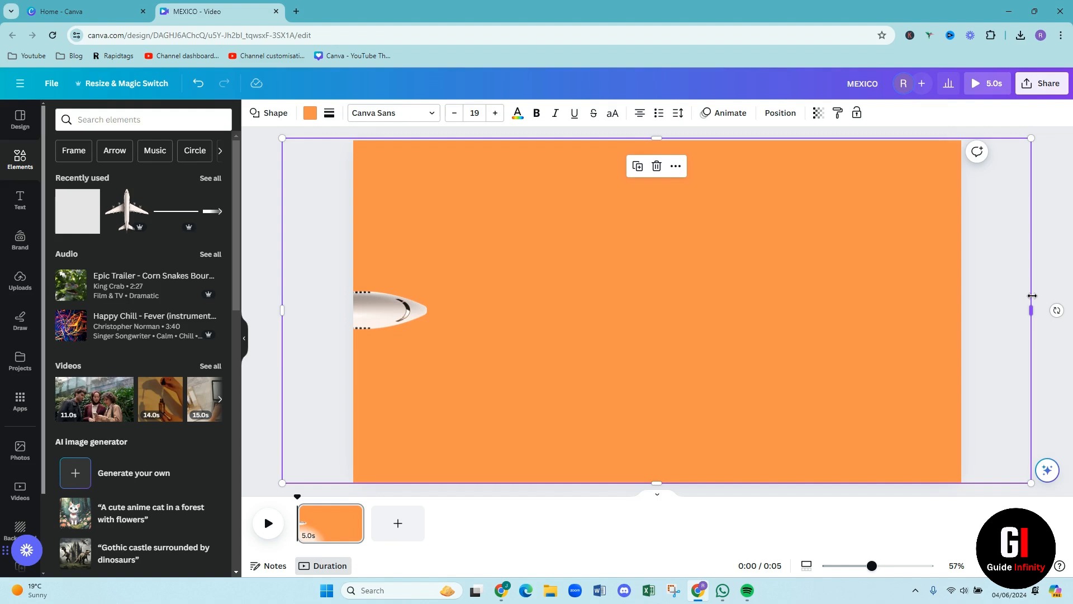
click(1046, 291)
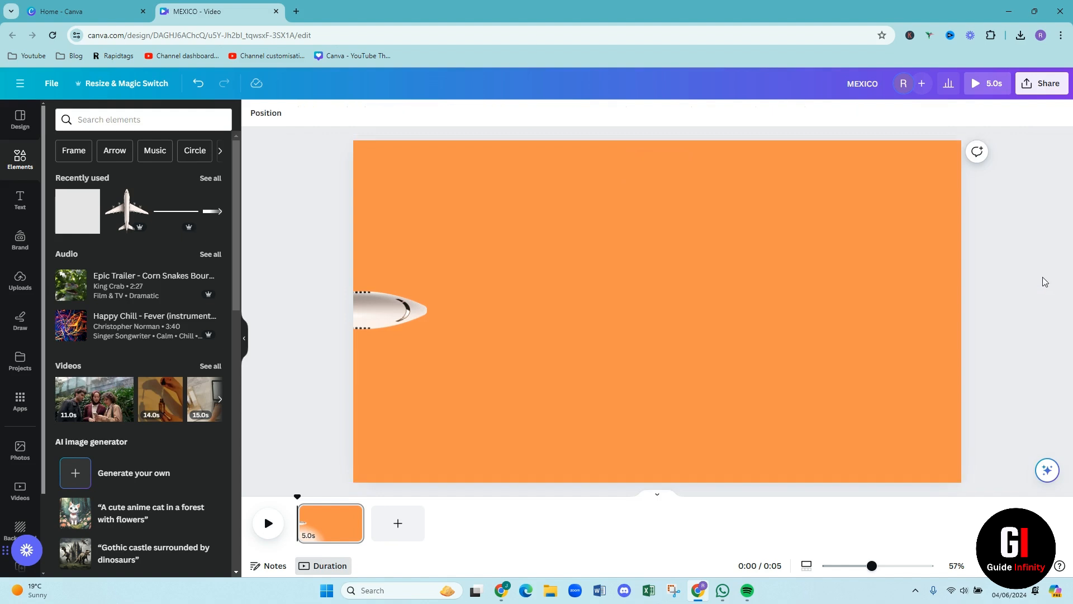
- Show the layers, select the airplane and all three orange shapes without the MEXICO image, and group them
click(367, 308)
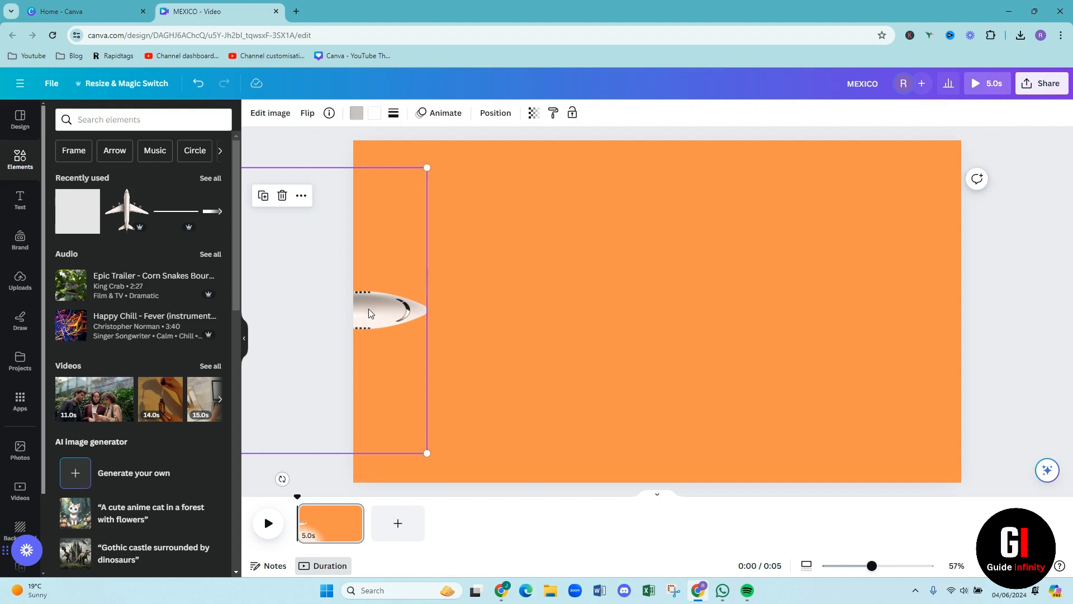
right_click(368, 310)
click(424, 421)
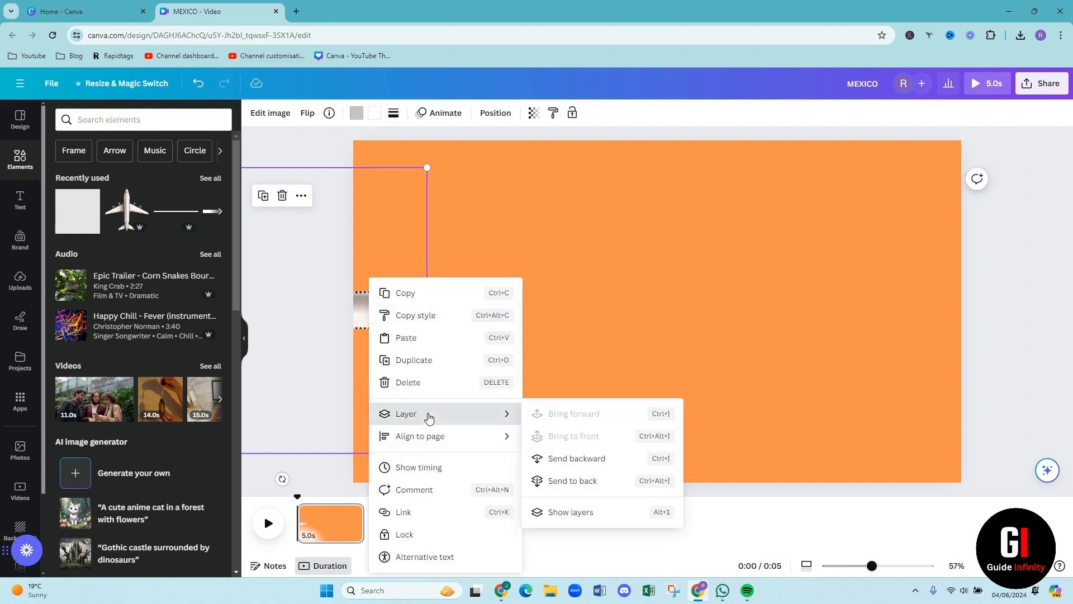
click(592, 512)
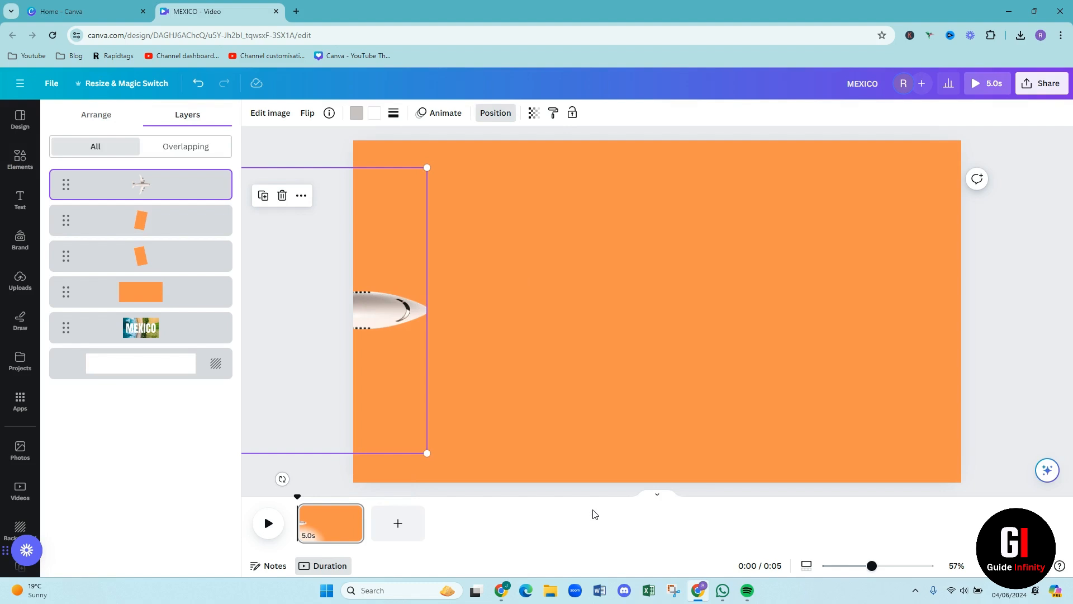
shift+click(115, 229)
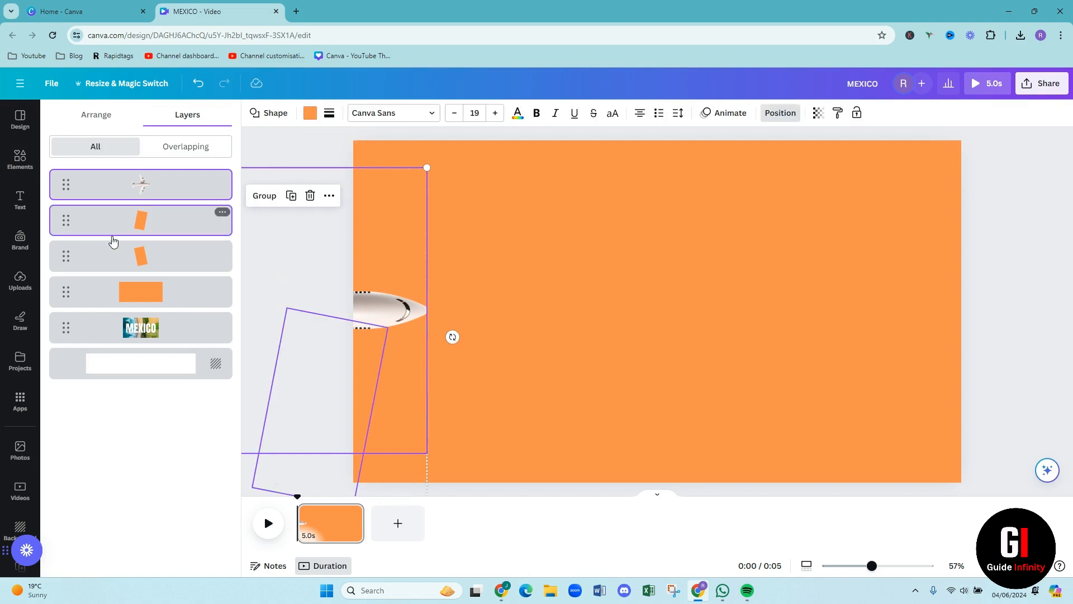
shift+click(115, 254)
shift+click(114, 292)
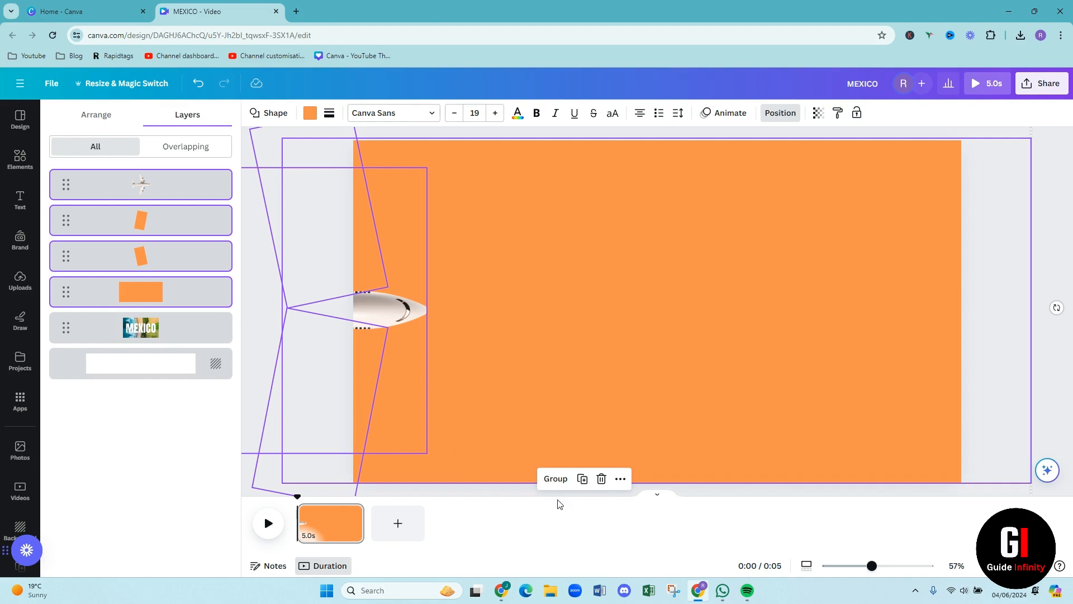
click(555, 479)
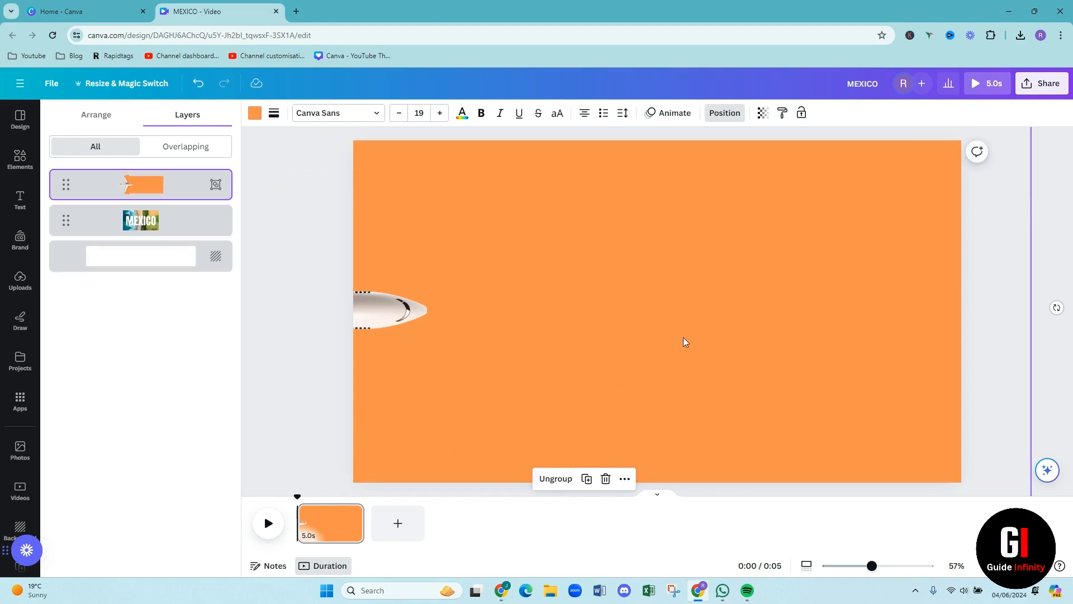
- Move the group left until the airplane is entirely off the page and orange covers the whole page
drag(685, 341, 615, 343)
click(197, 83)
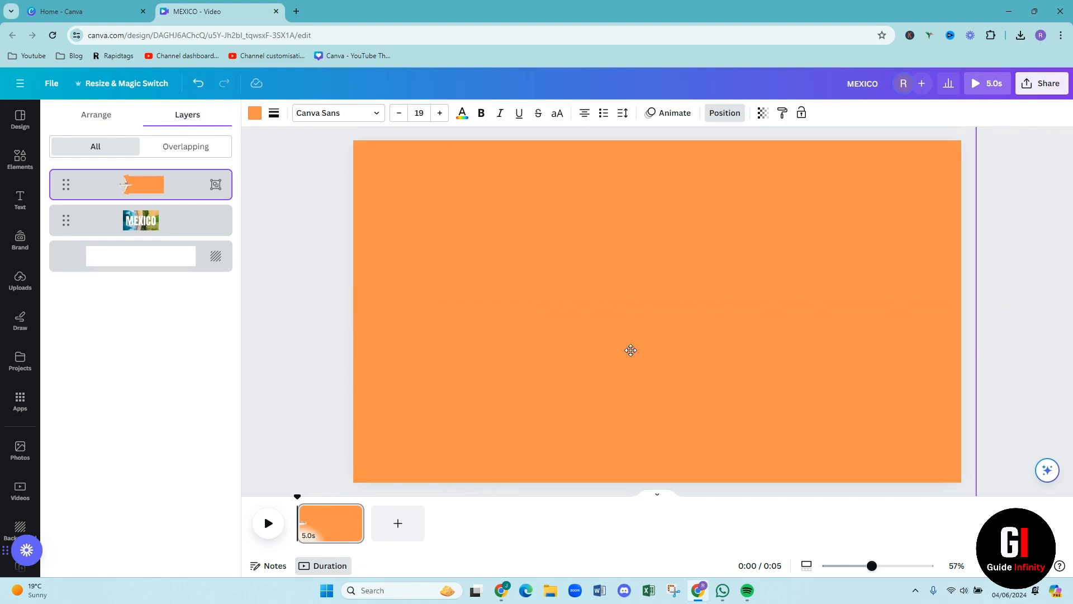
click(631, 350)
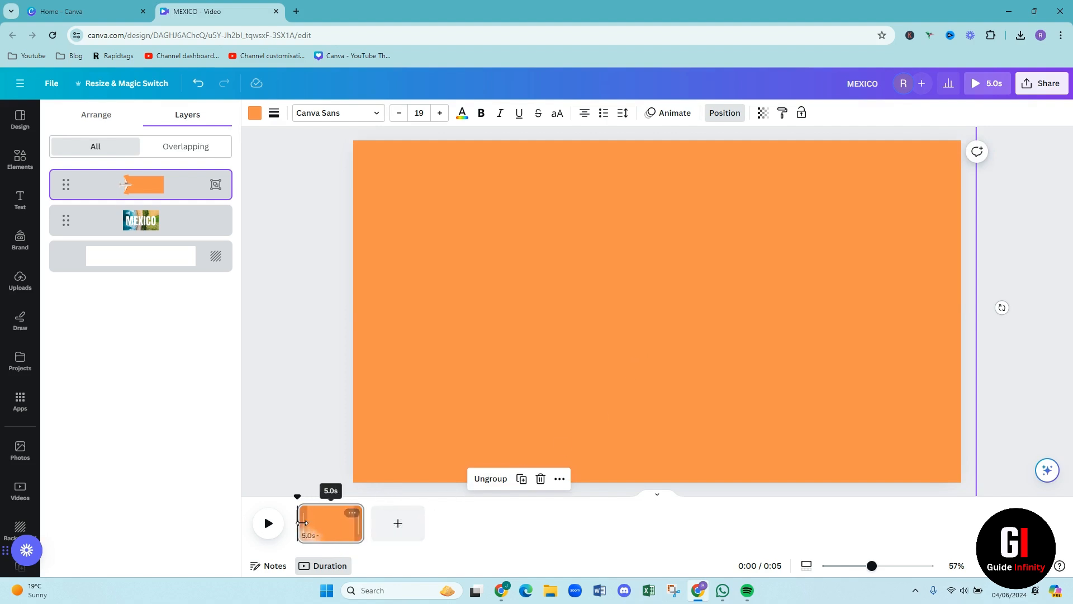
- Duplicate the page and go back to the first page
click(352, 514)
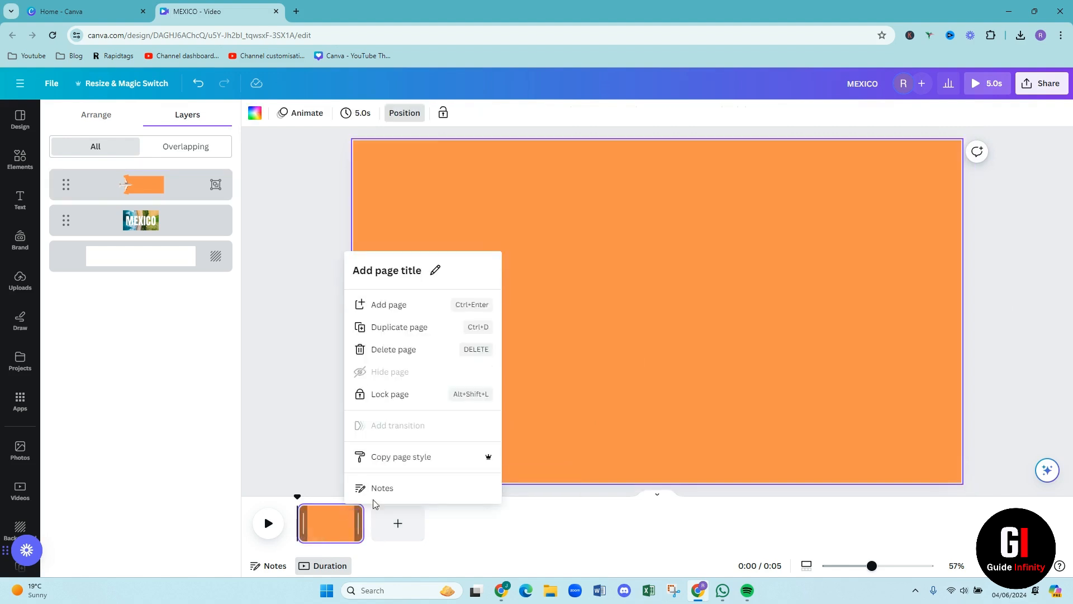
click(398, 327)
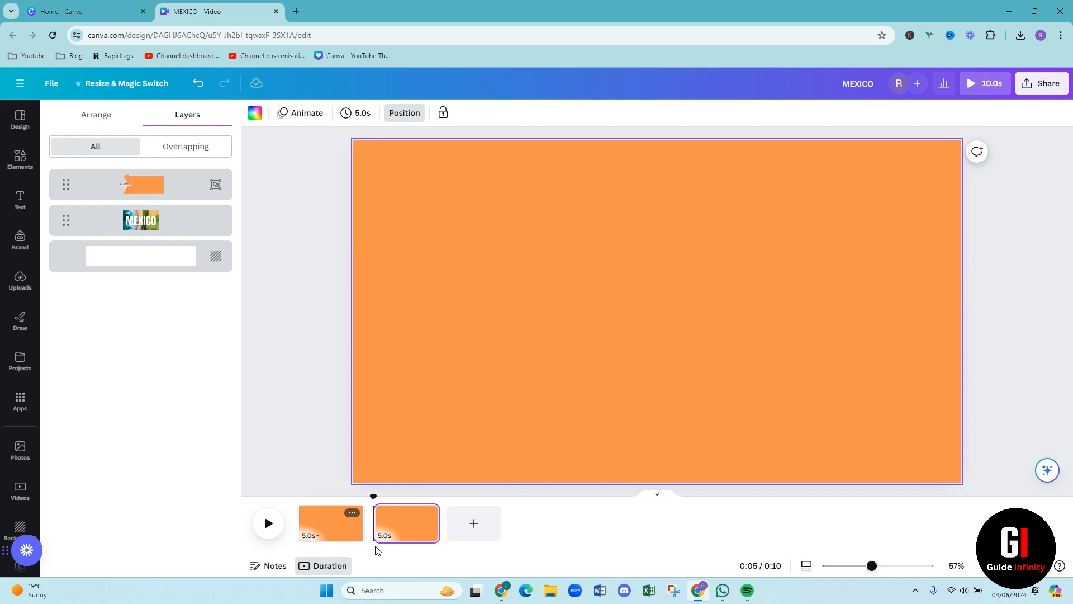
click(326, 530)
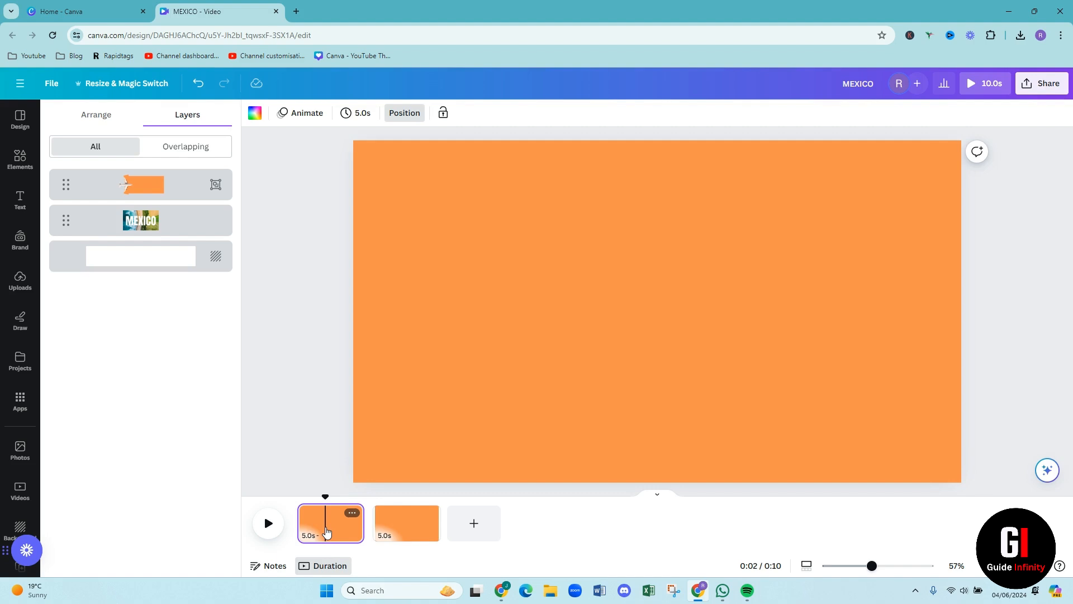
- Add a heading reading "FLY" to the first page in Archivo Black at font size 530
click(14, 199)
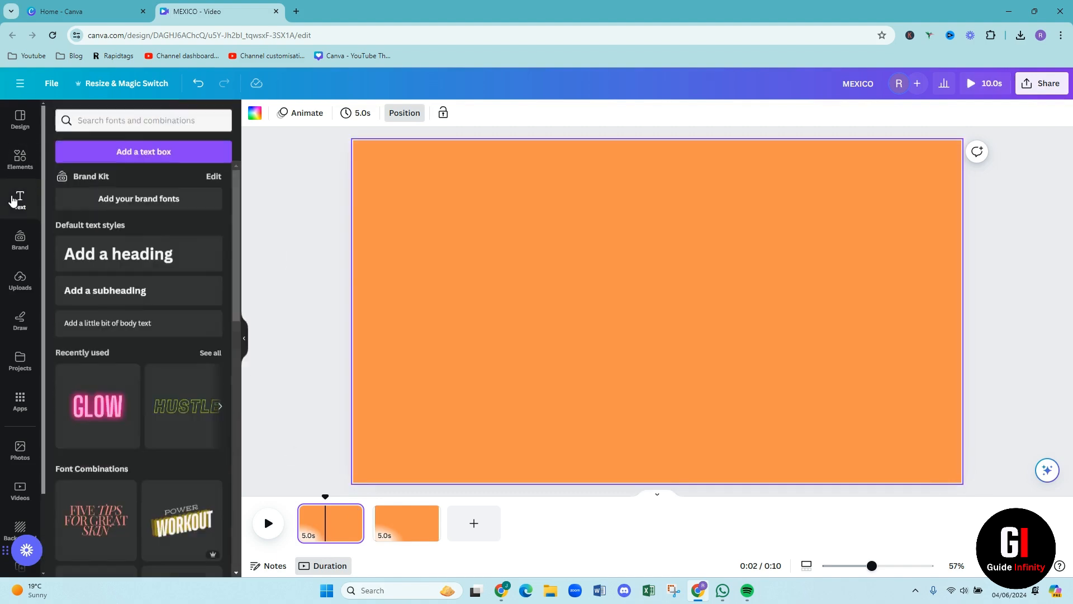
click(115, 255)
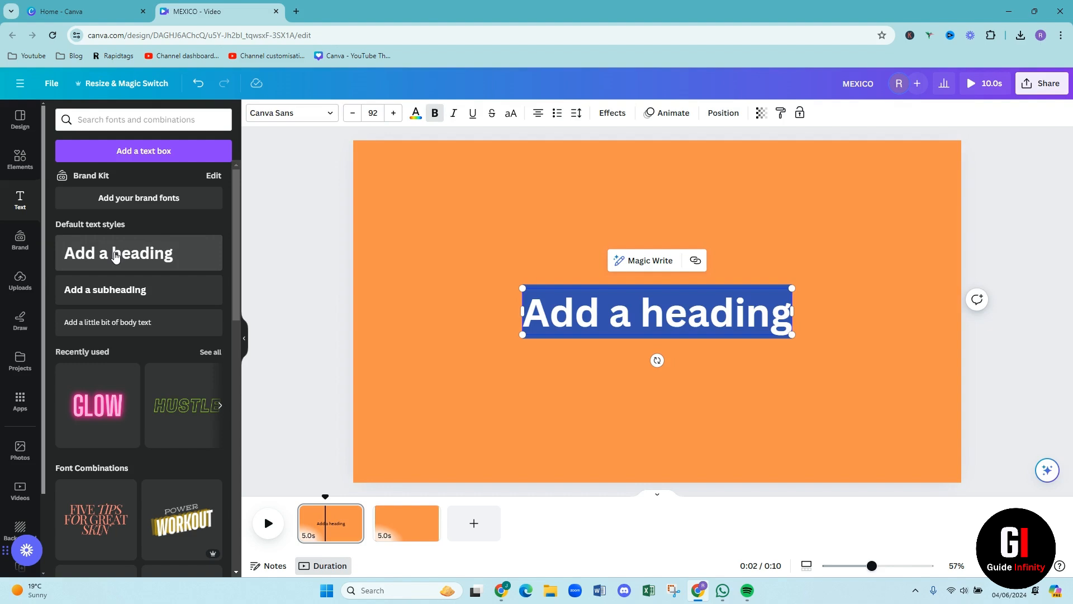
text(FLY)
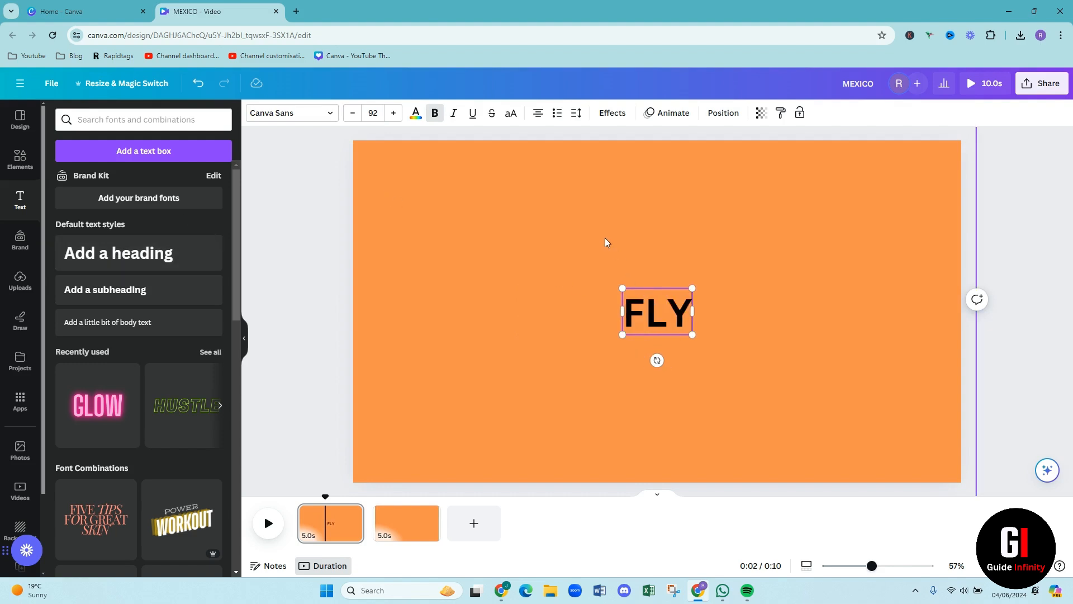
click(302, 122)
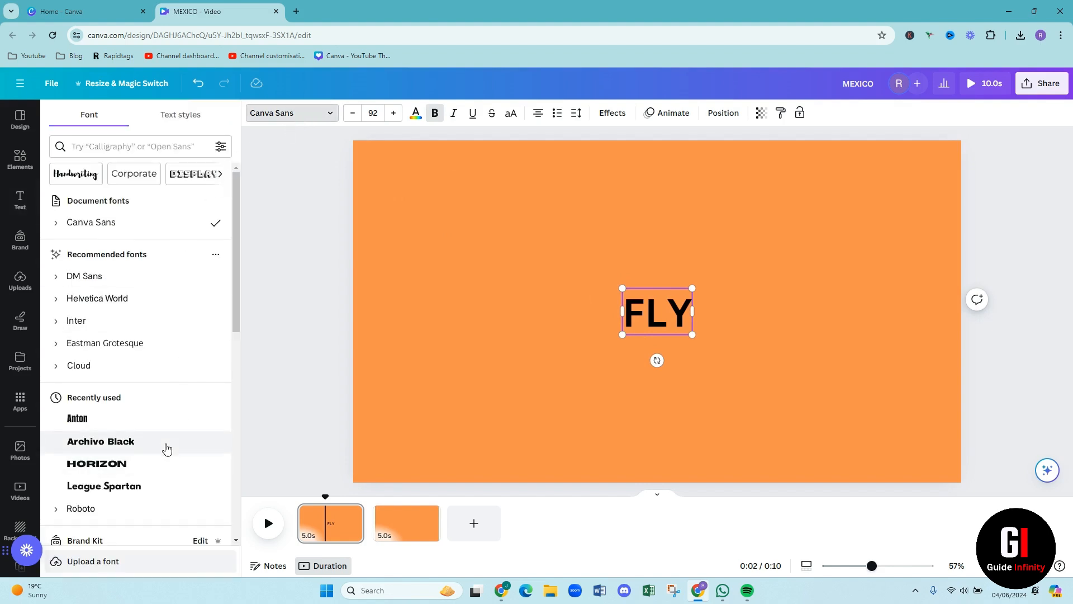
click(166, 448)
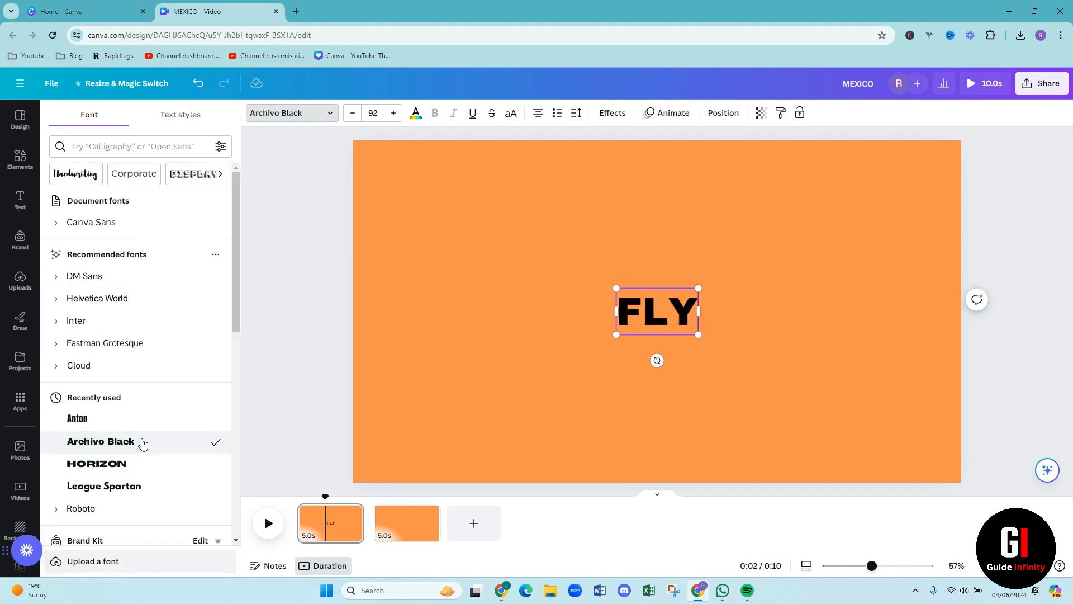
click(372, 112)
text(530)
key(Return)
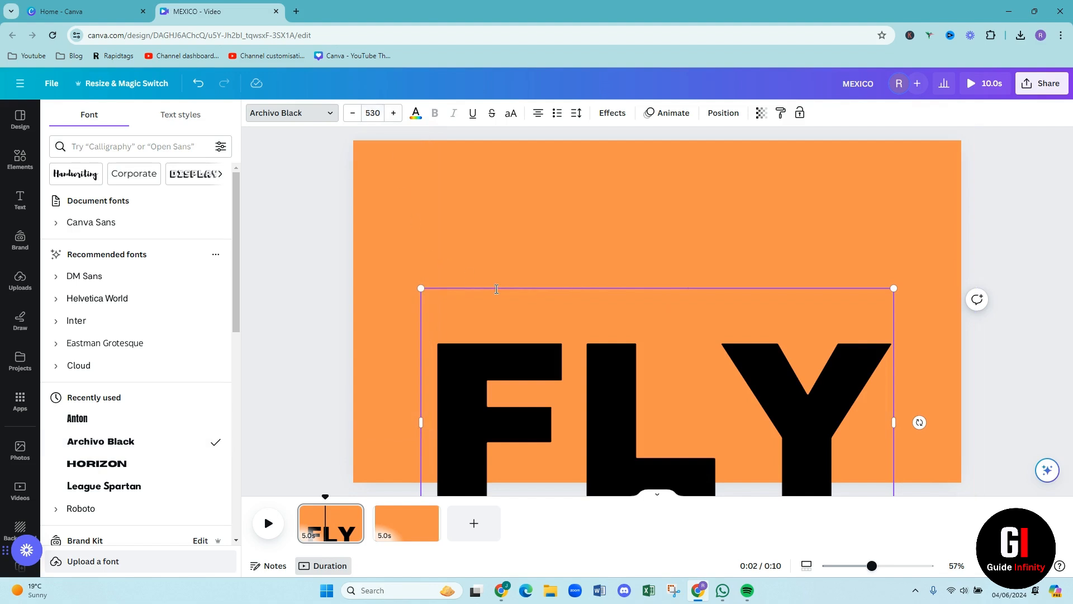
- Colour the FLY text white and centre it on the page
click(416, 112)
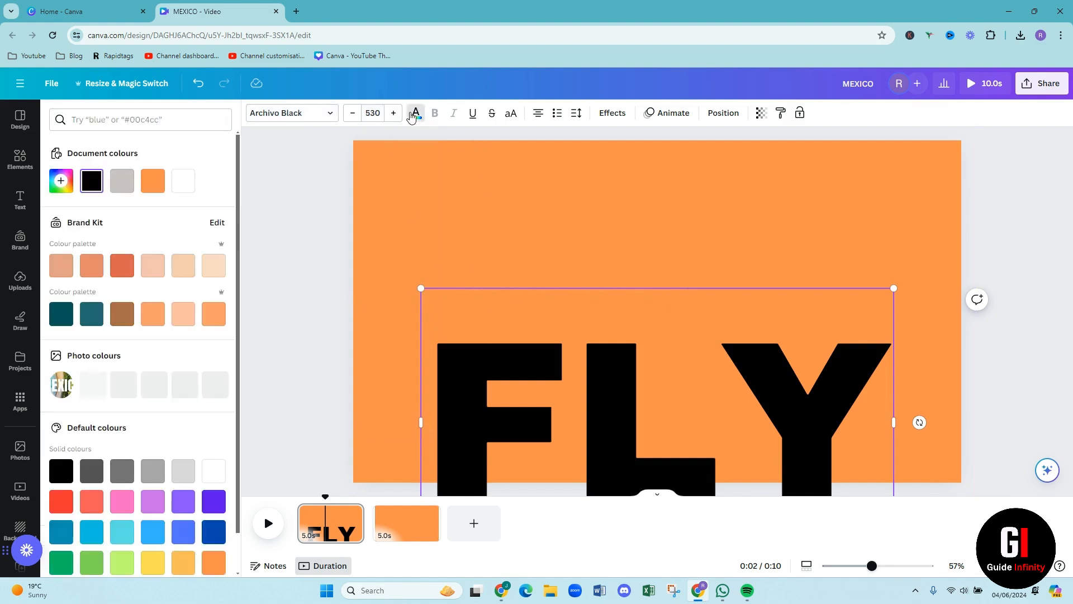
click(180, 183)
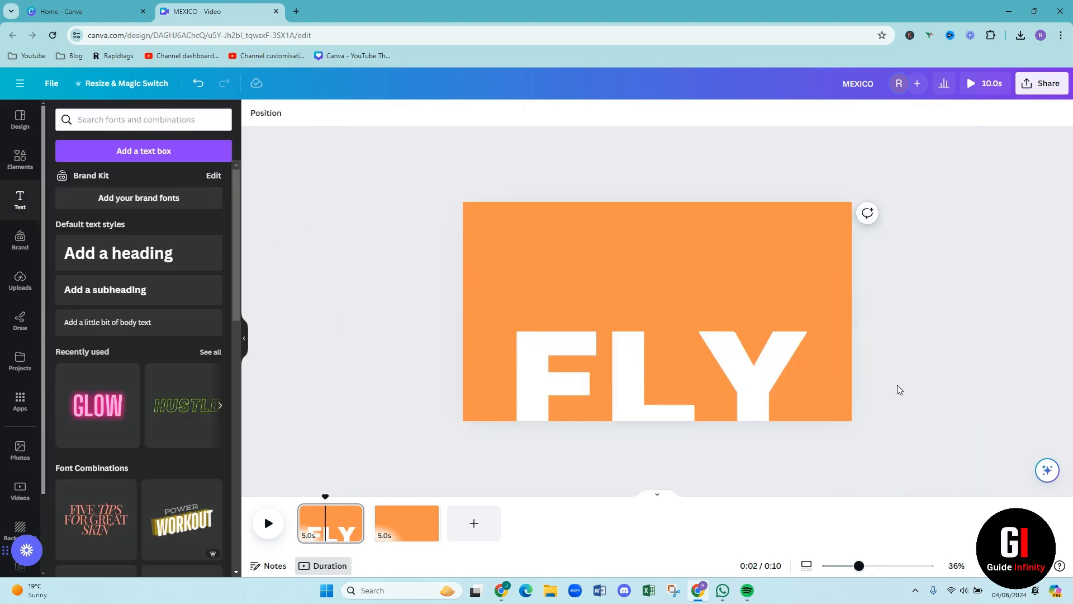
drag(724, 347, 727, 310)
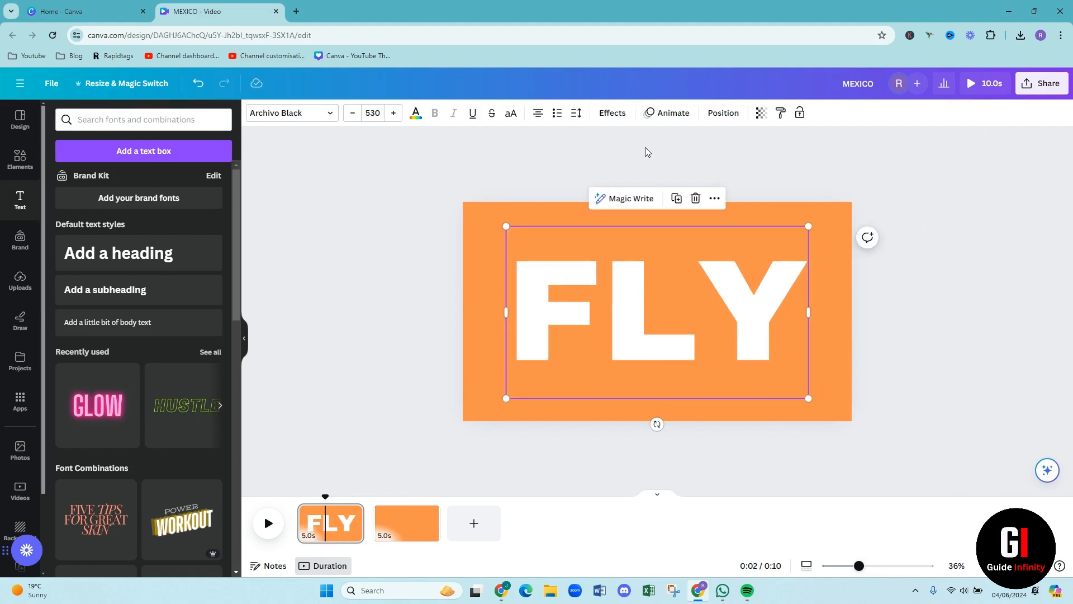
- Apply the Baseline animation to FLY at a slightly higher speed and preview it from the start of the page
click(662, 121)
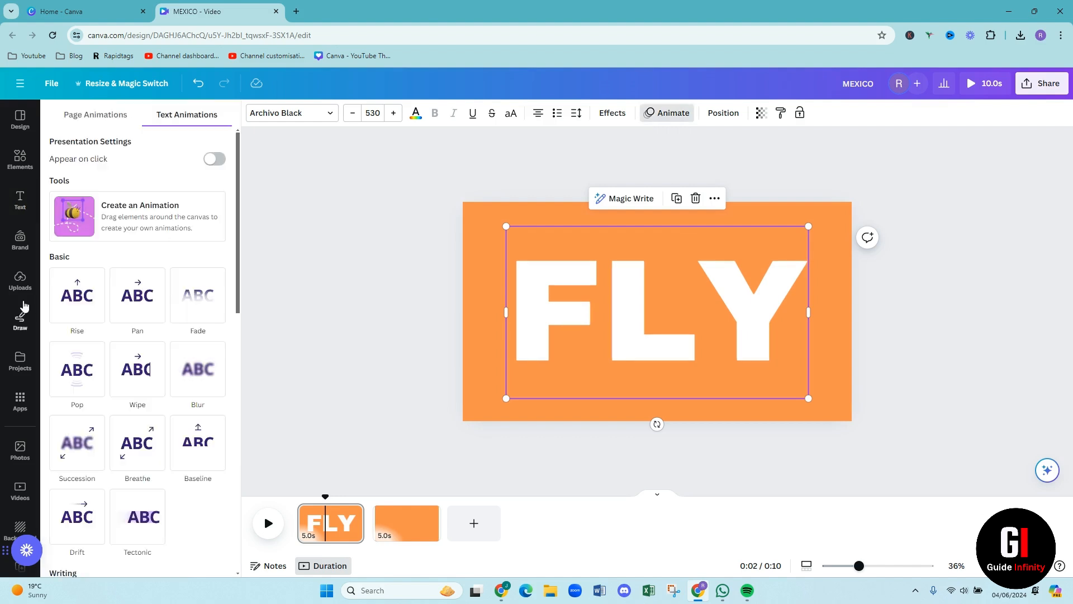
click(186, 457)
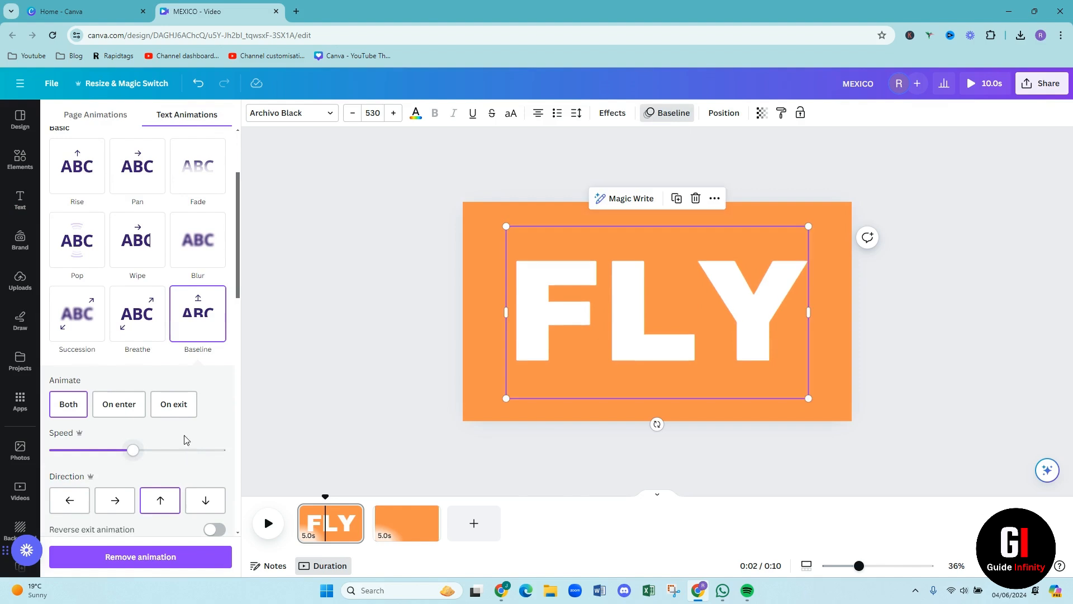
mouse_move(133, 452)
mouse_down()
mouse_move(102, 452)
mouse_move(150, 451)
mouse_up()
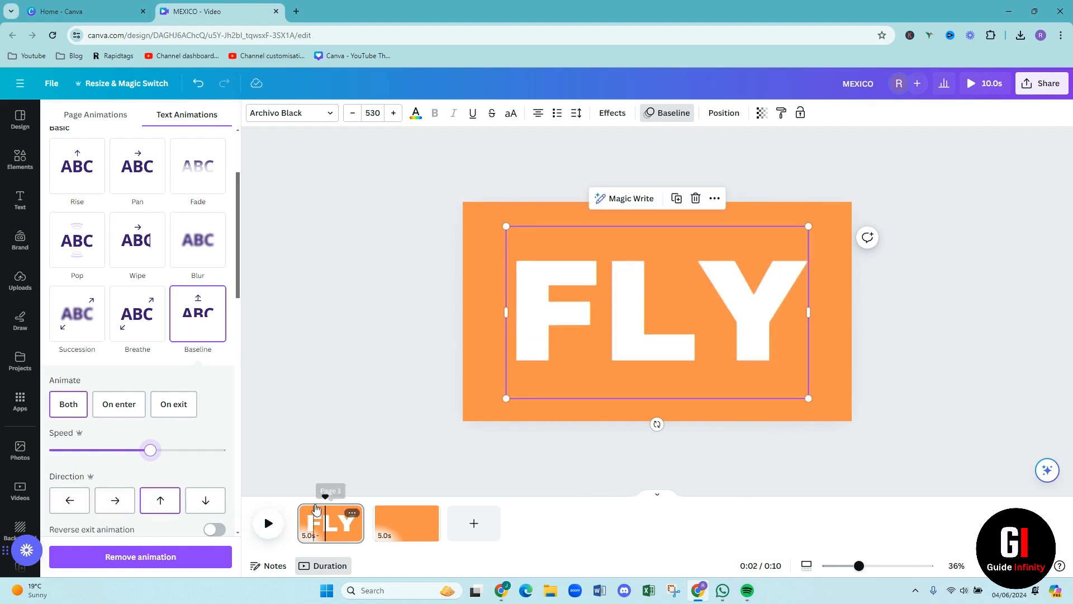
drag(324, 497, 295, 499)
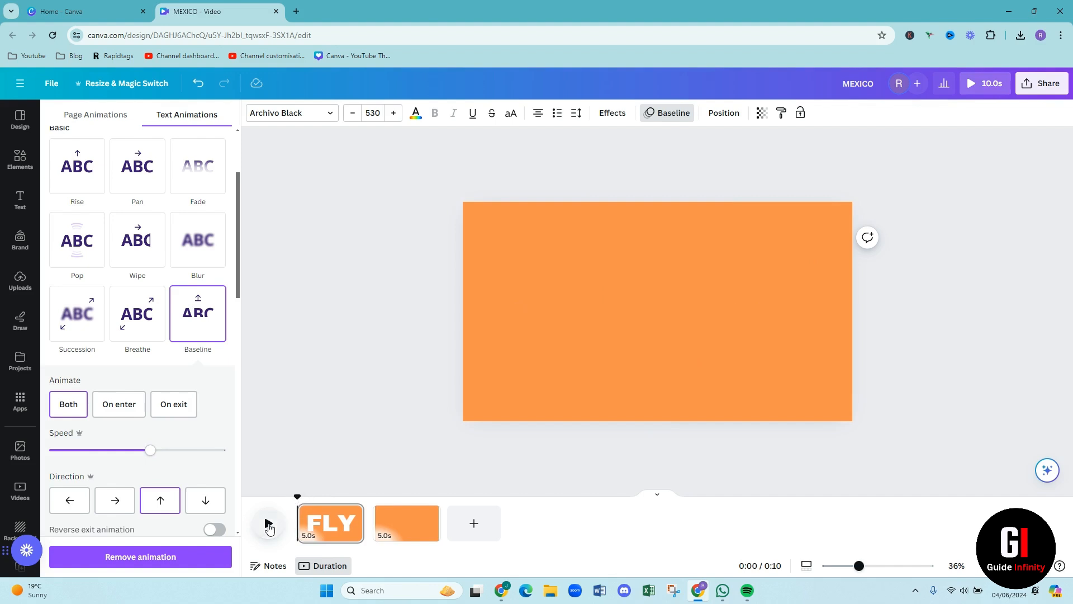
click(268, 525)
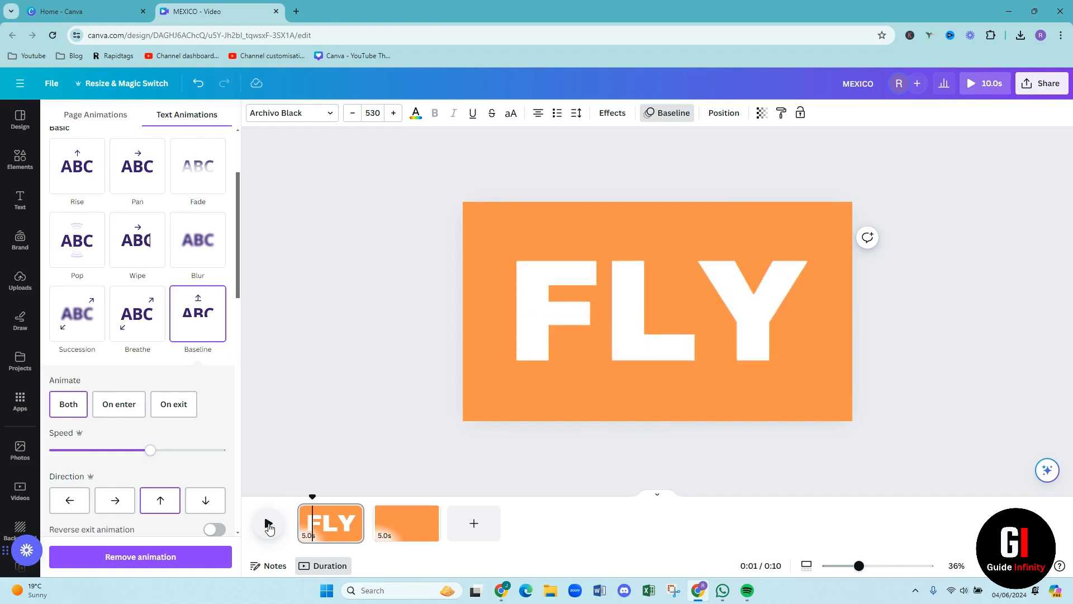
- Show the FLY text's timing and shorten it to just under the first half of the page's duration
click(562, 349)
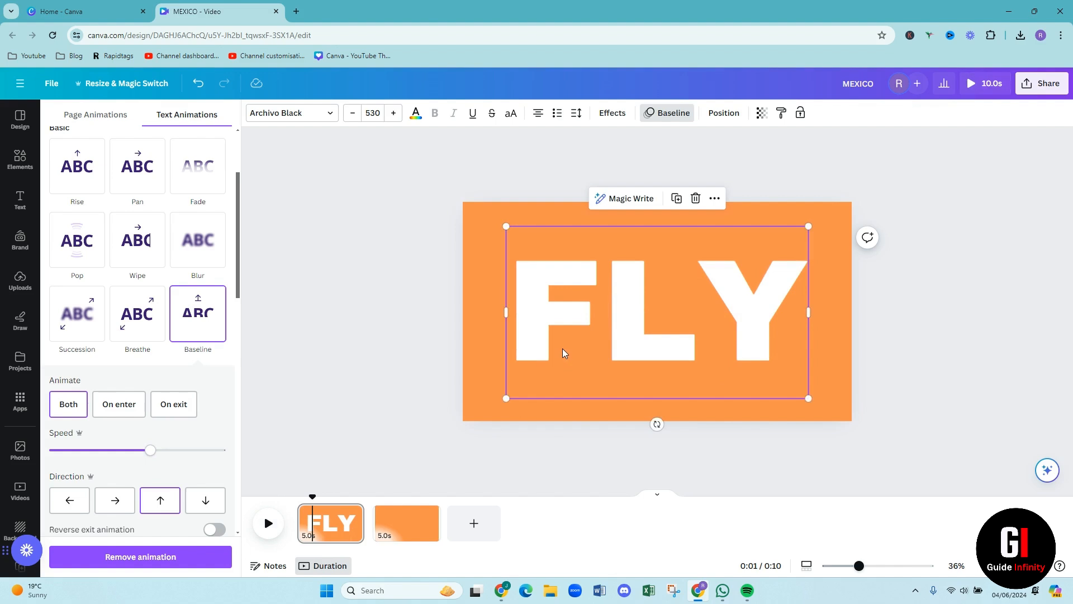
right_click(562, 347)
click(605, 437)
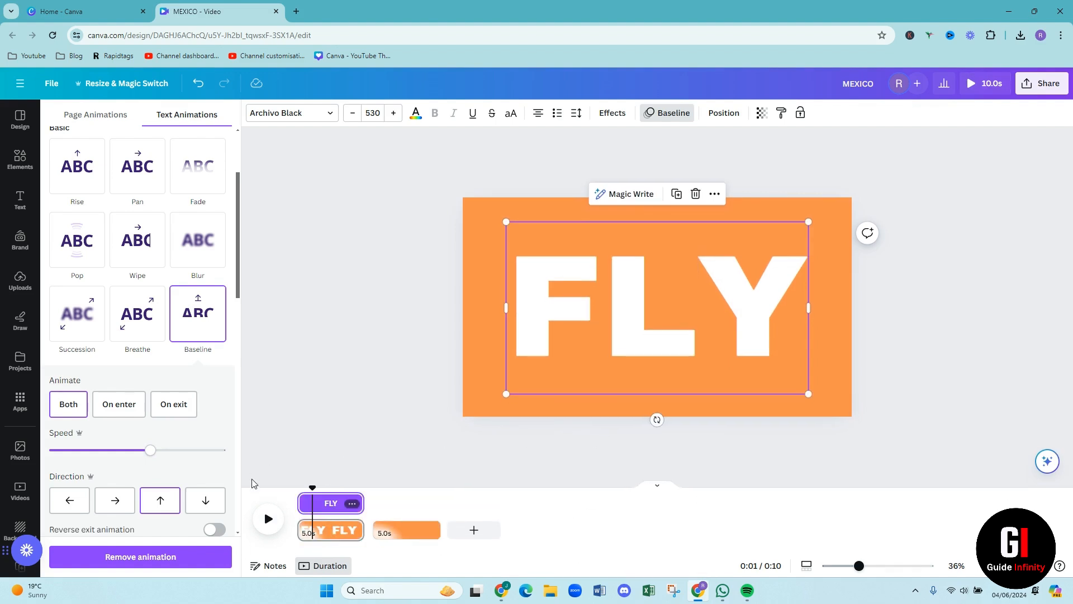
mouse_move(356, 498)
drag(360, 498, 323, 504)
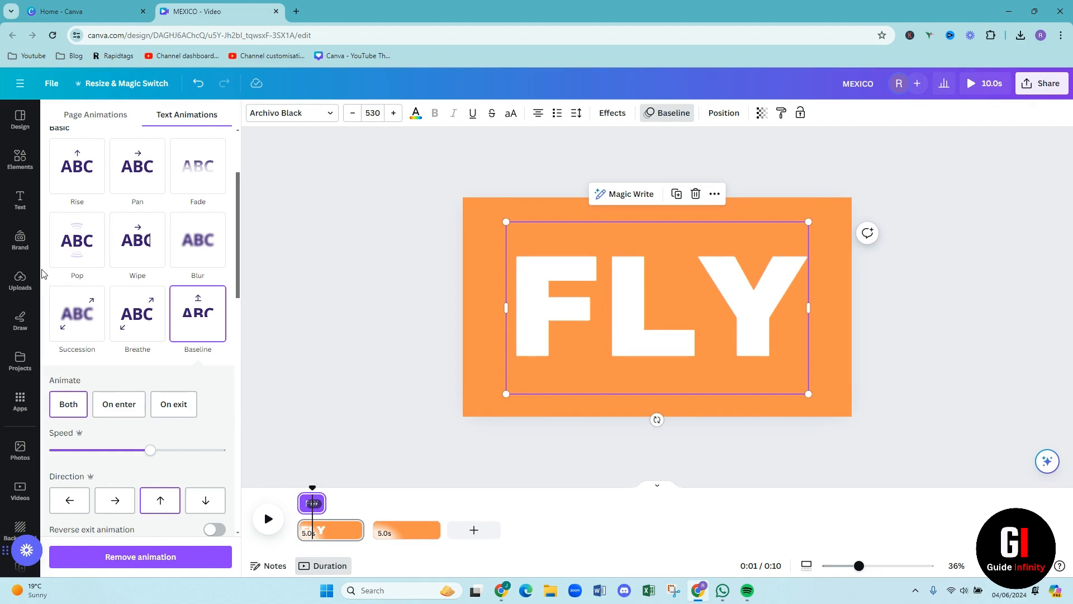
- Add a second heading reading "TO" to the first page in the Archivo Black font
click(414, 463)
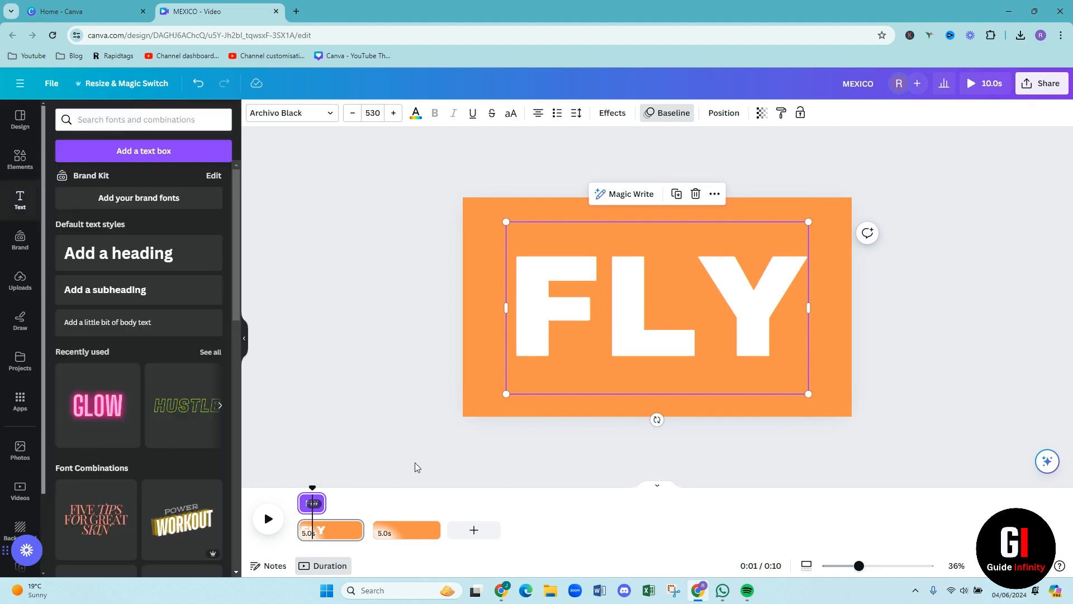
click(152, 255)
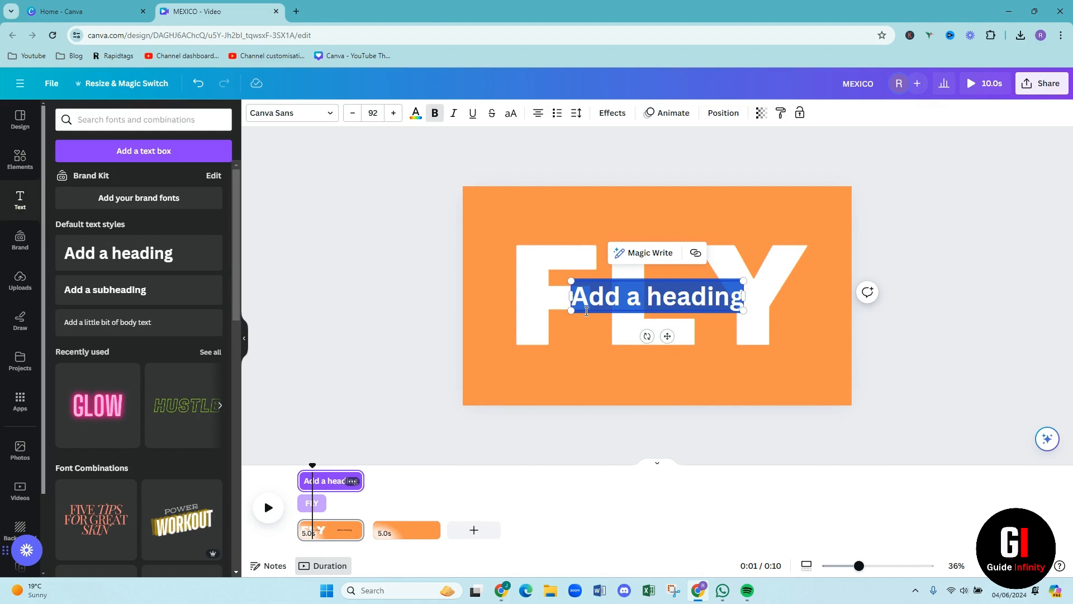
text(TO)
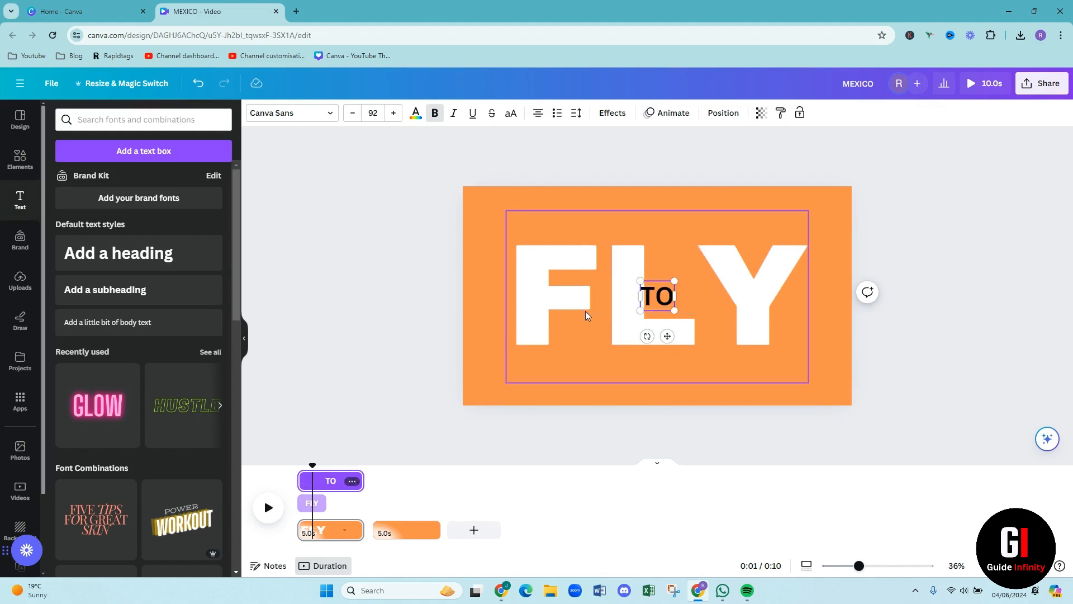
click(269, 113)
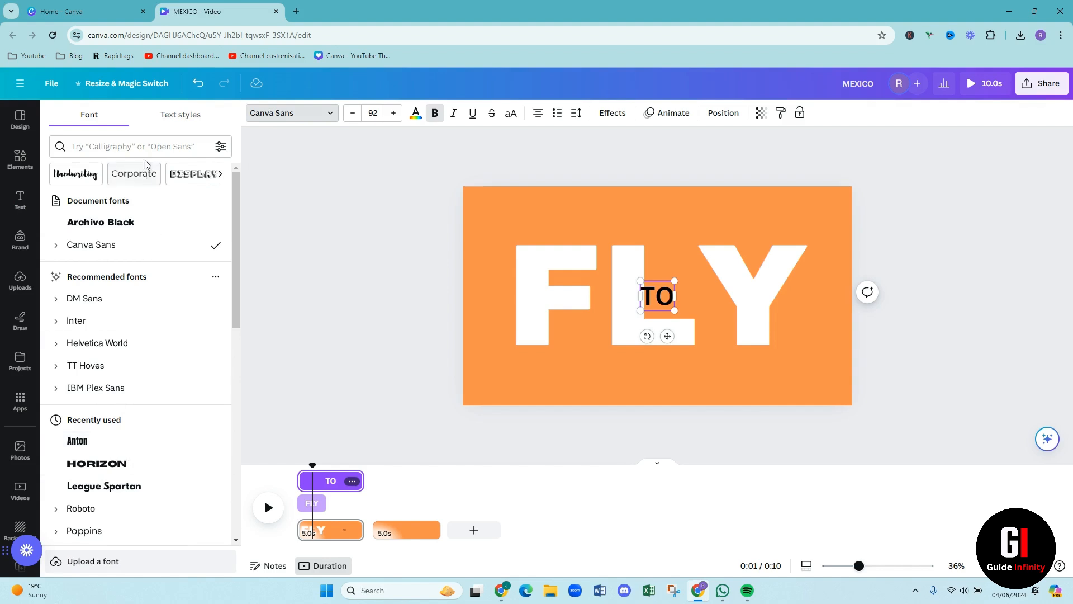
click(144, 223)
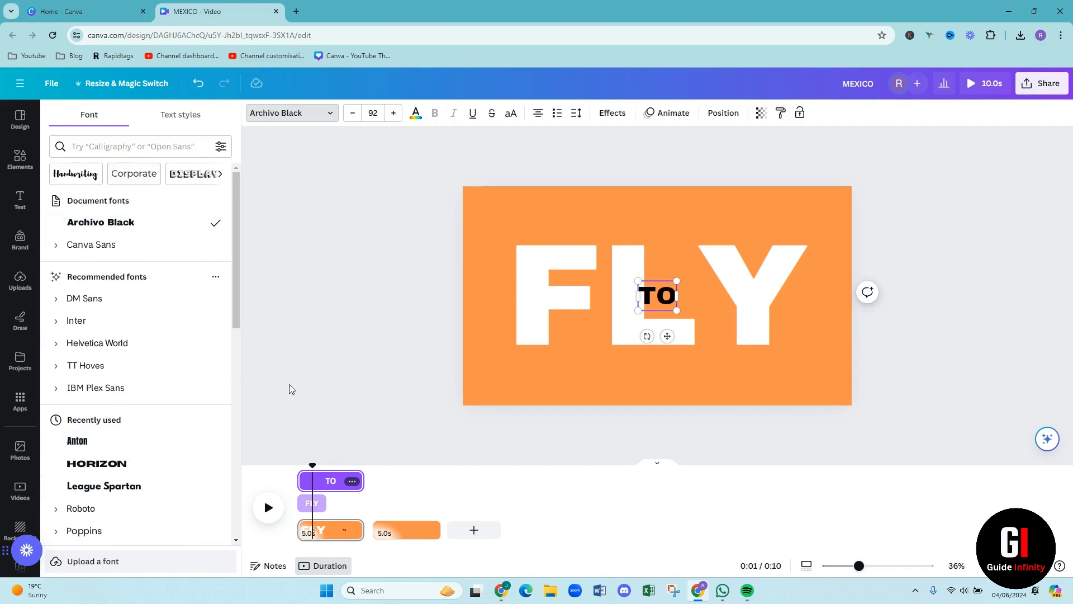
- Check the FLY text's font size and set the TO text to the same size, 530
click(547, 305)
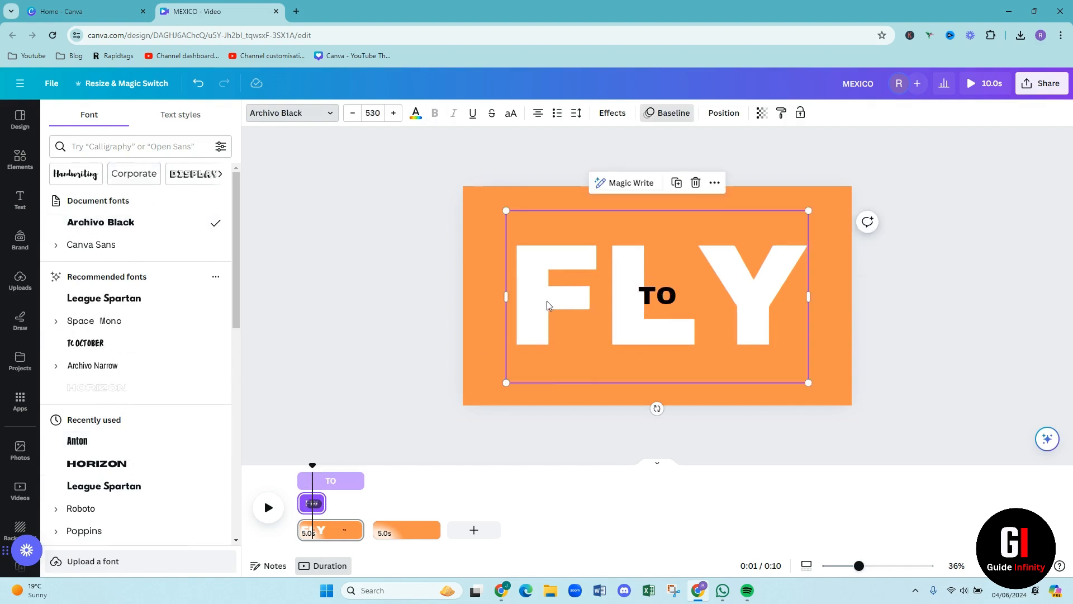
click(657, 295)
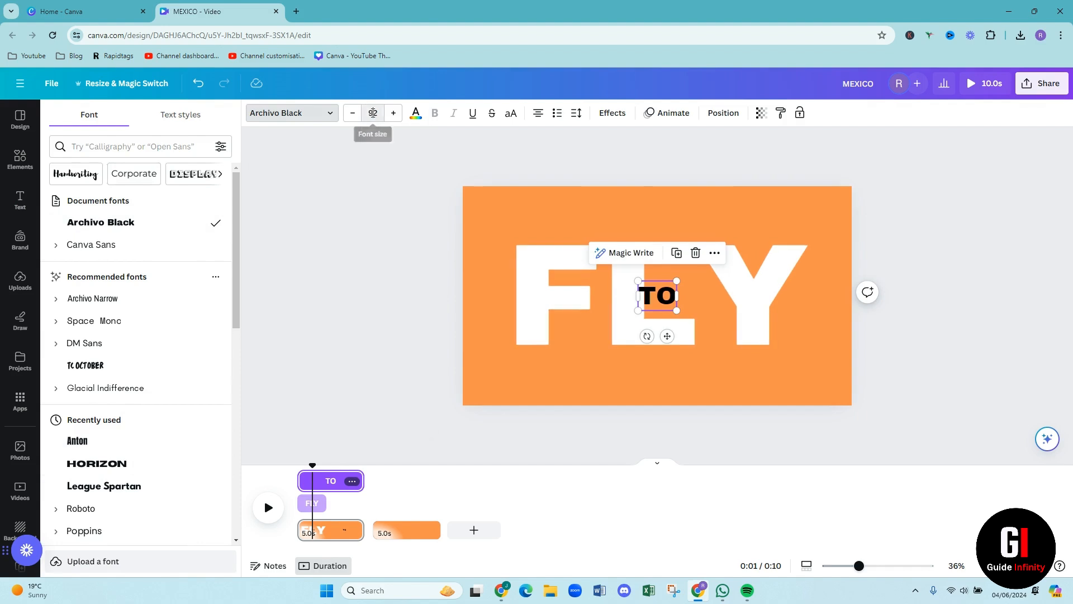
click(373, 112)
text(530)
key(Return)
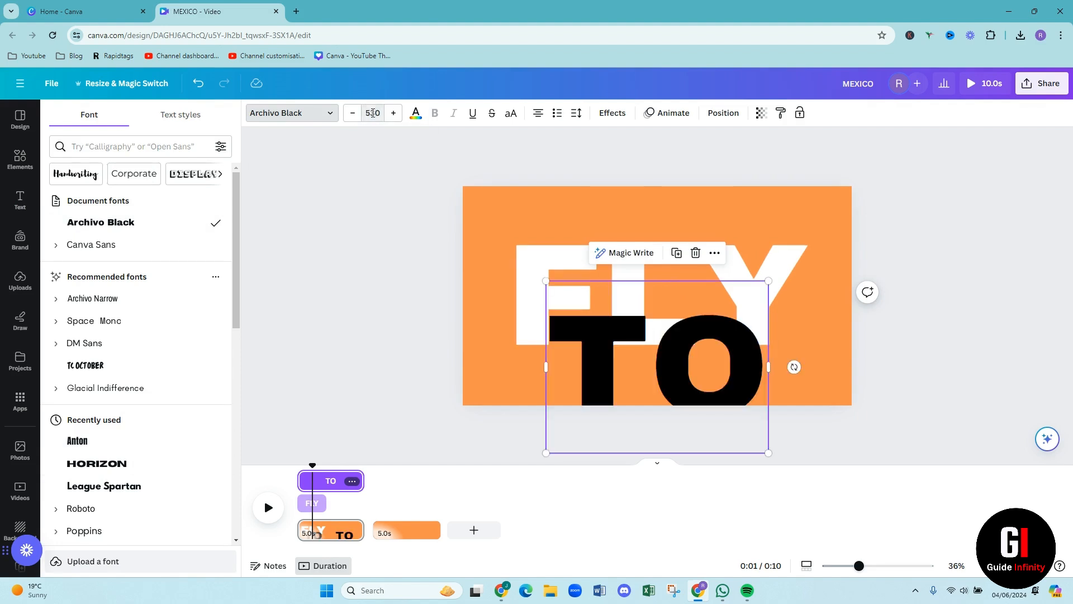
- Centre the TO text on the page over FLY and colour it white
drag(619, 352, 615, 277)
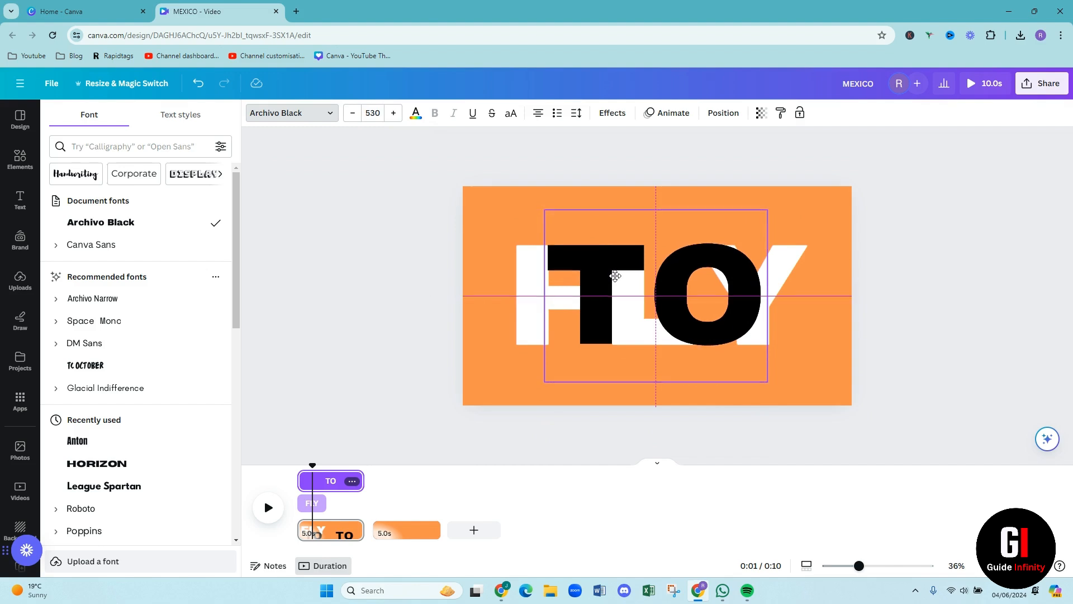
click(415, 113)
click(184, 180)
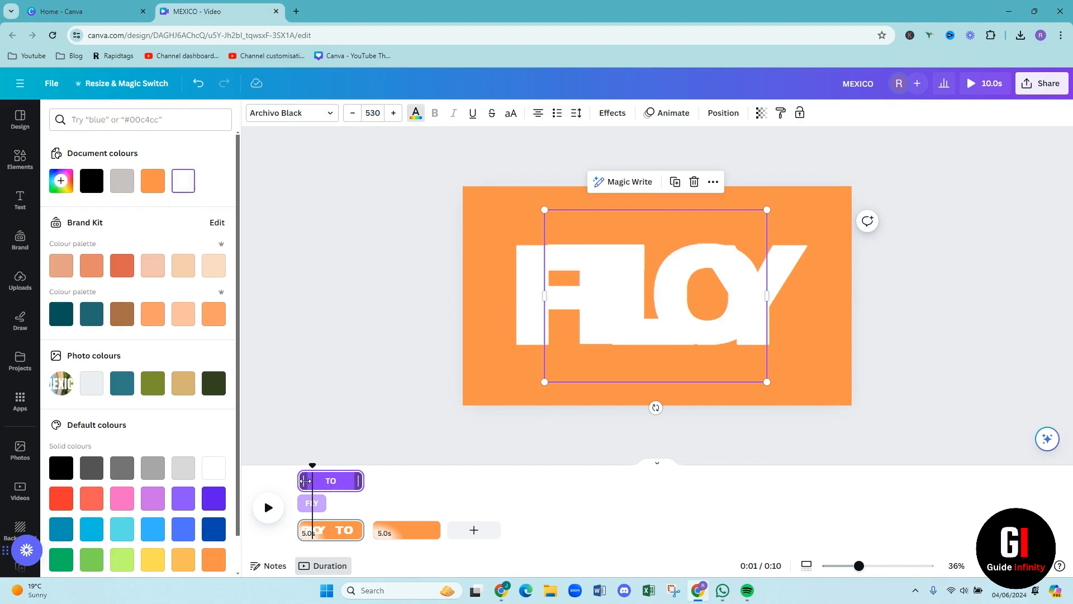
- Trim the TO timing to run directly after FLY and give it the Baseline animation at a slightly higher speed
drag(298, 481, 359, 501)
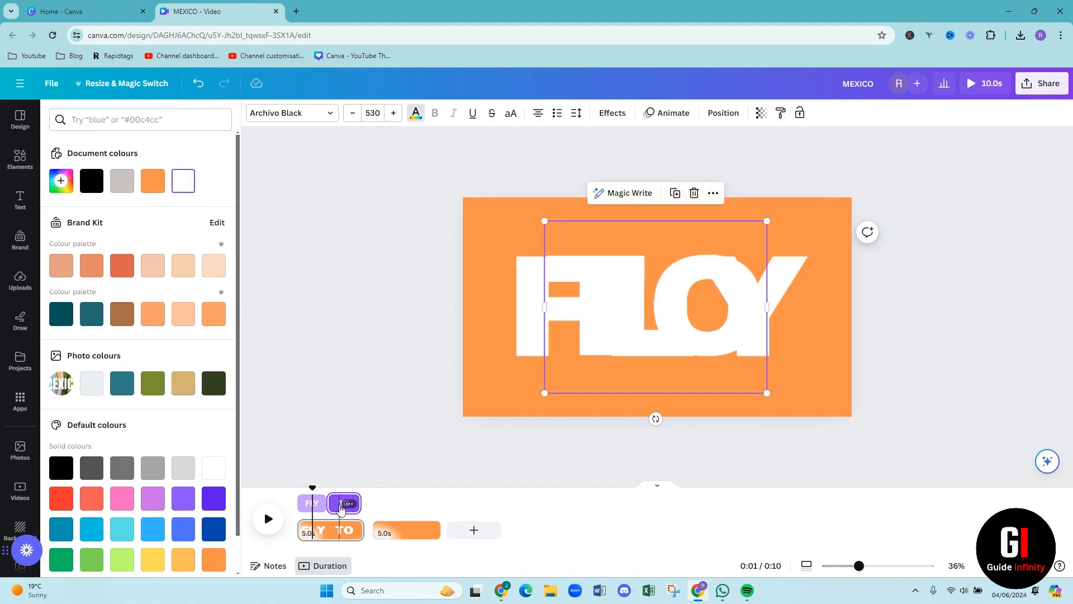
click(676, 115)
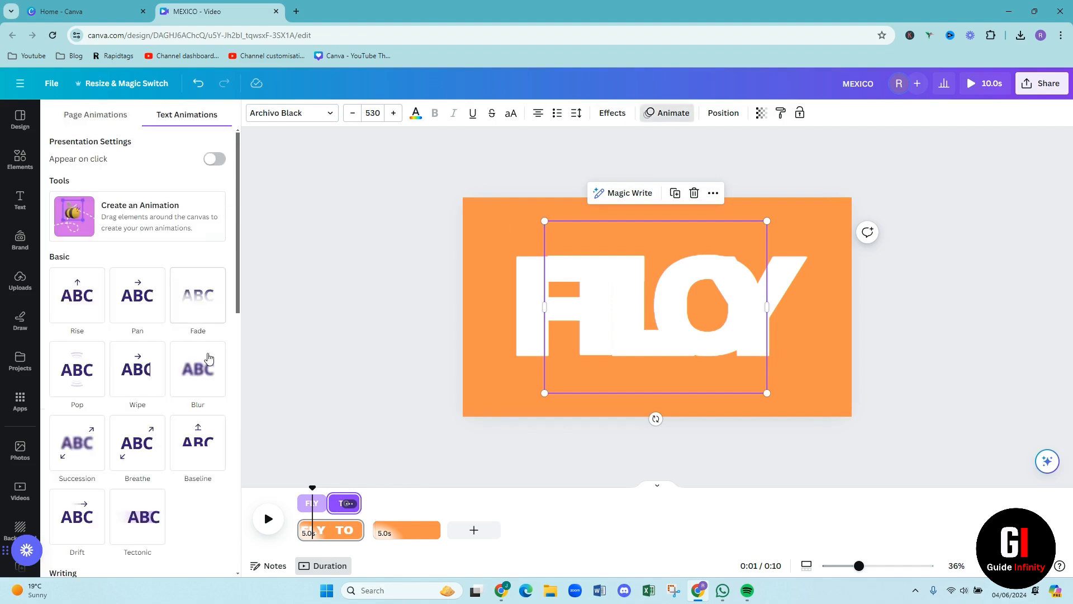
click(200, 452)
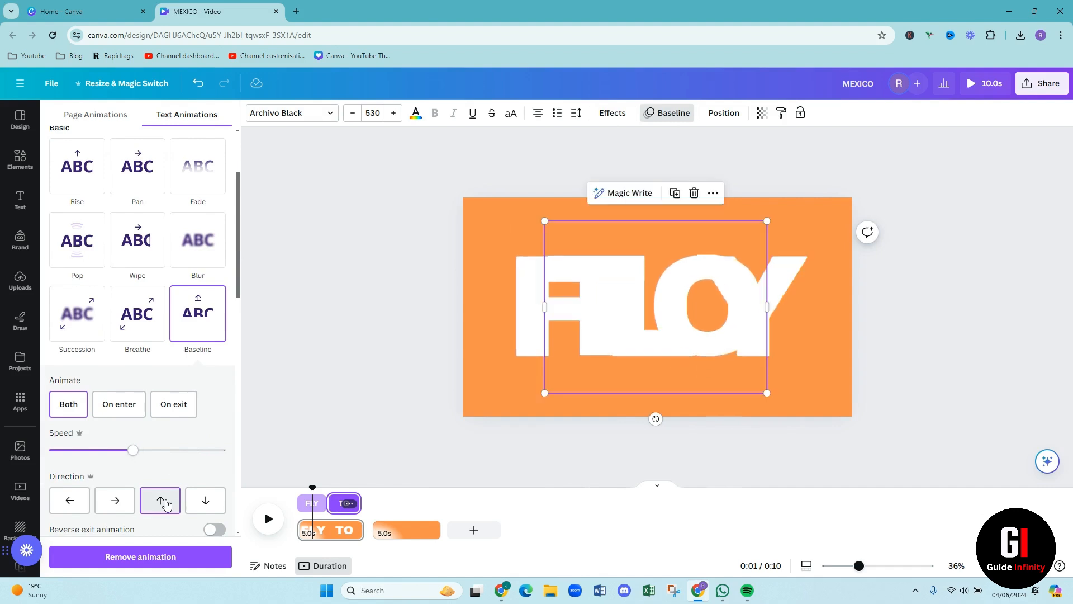
drag(134, 454, 146, 452)
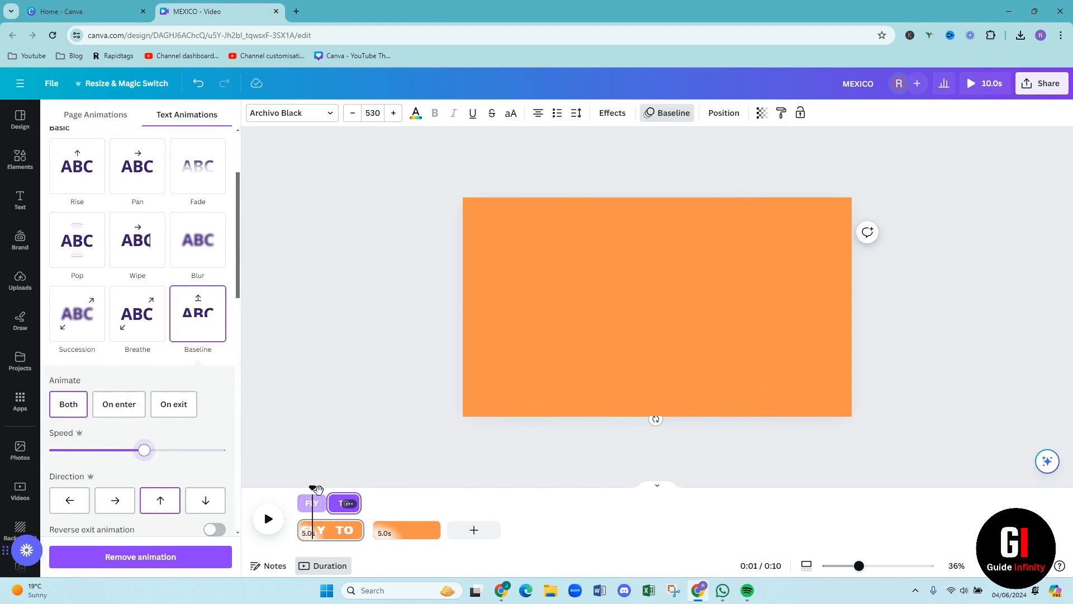
- Play the first page from the start to check the FLY and TO animations in sequence
drag(312, 486, 295, 492)
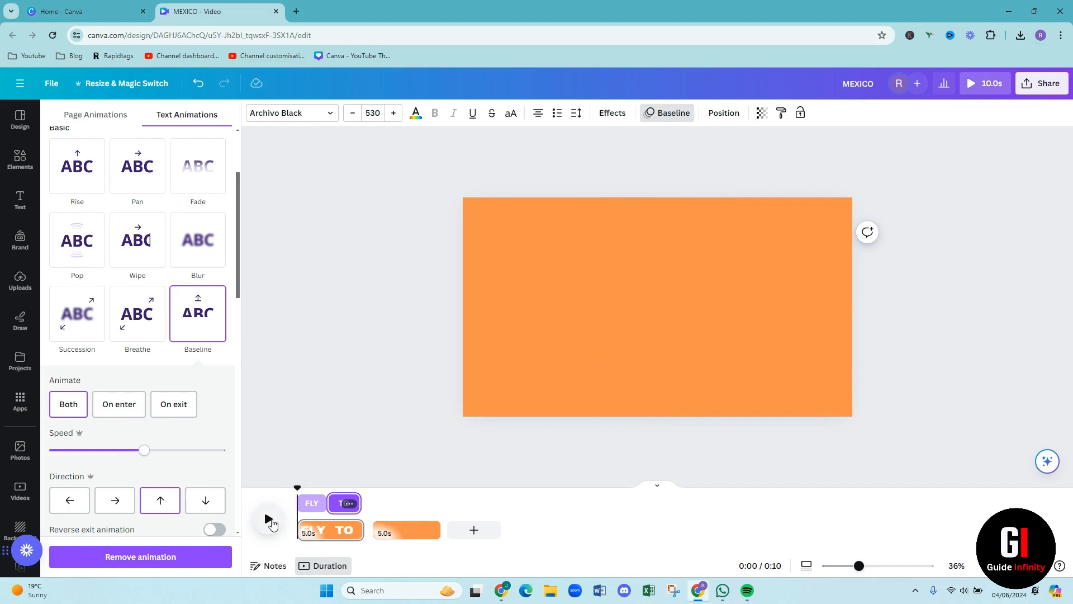
click(270, 519)
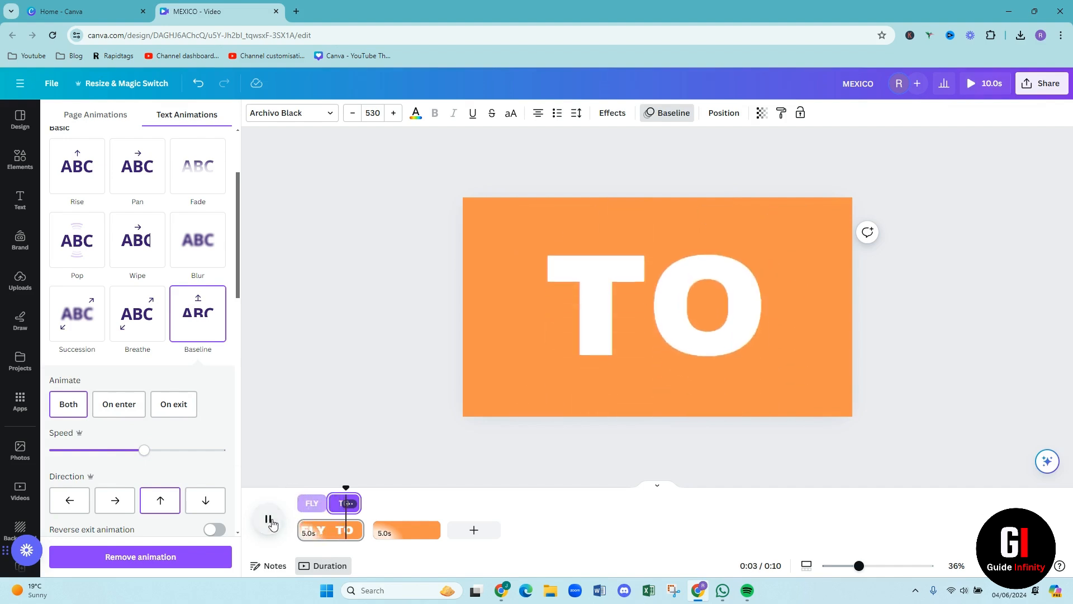
click(269, 519)
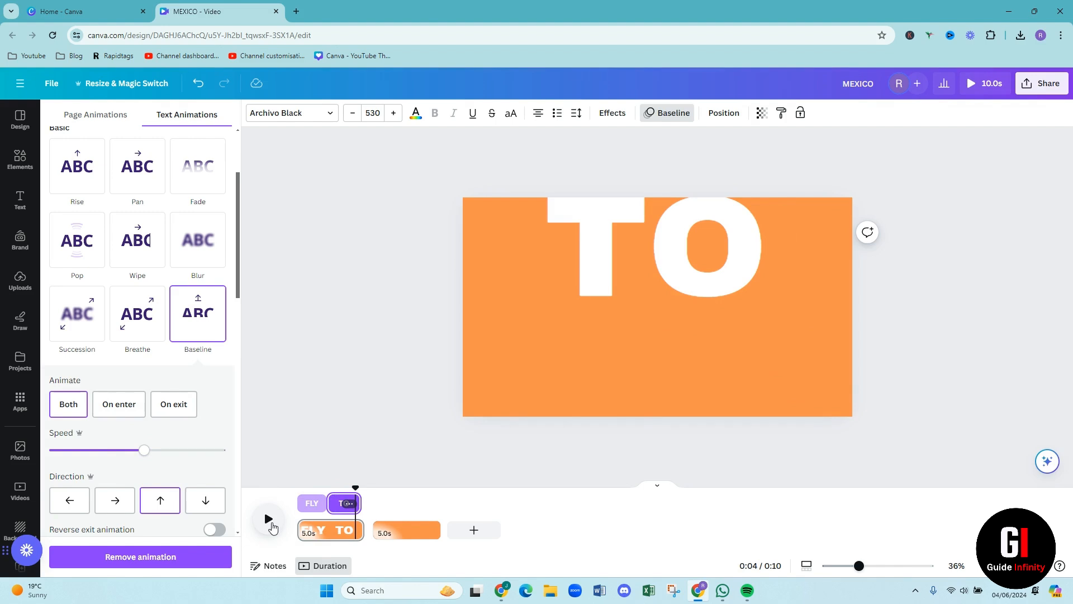
- Add a Match & Move transition between the two pages and set its duration to 2.5 seconds
click(370, 534)
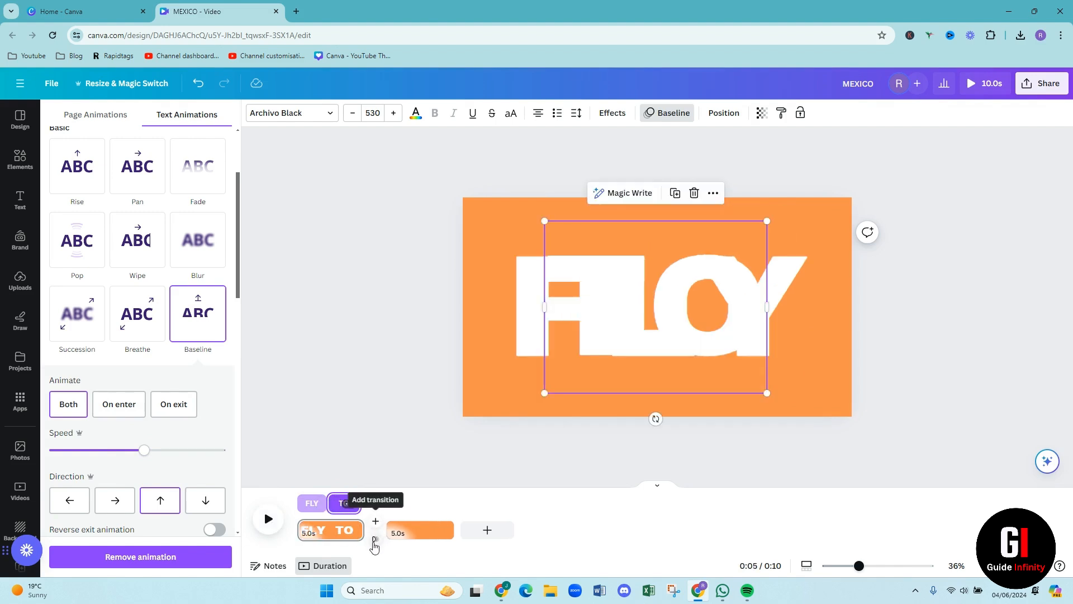
click(374, 541)
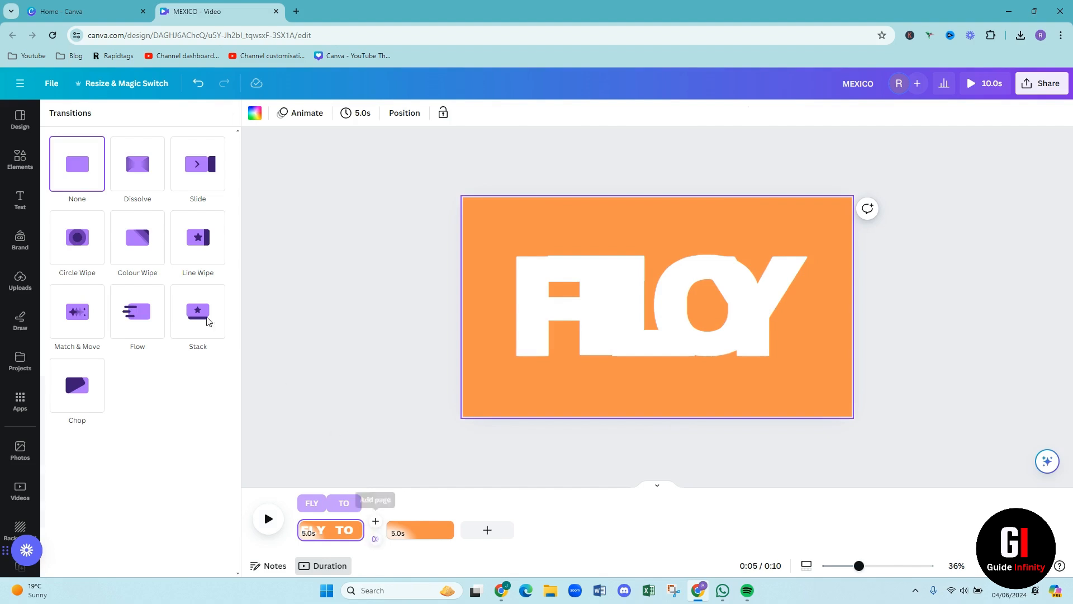
click(63, 323)
click(64, 321)
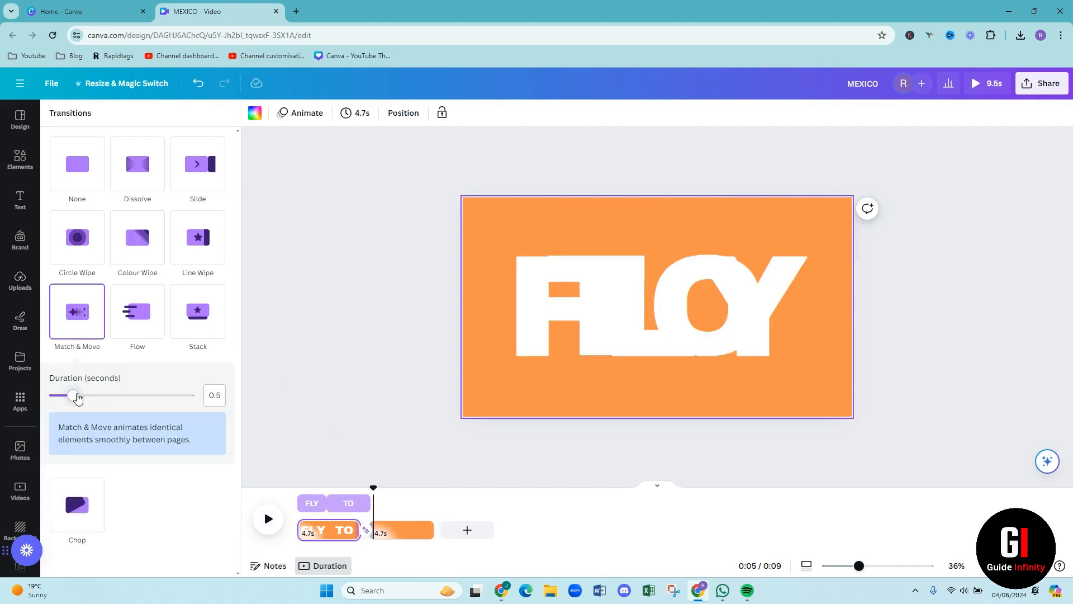
drag(76, 397, 201, 399)
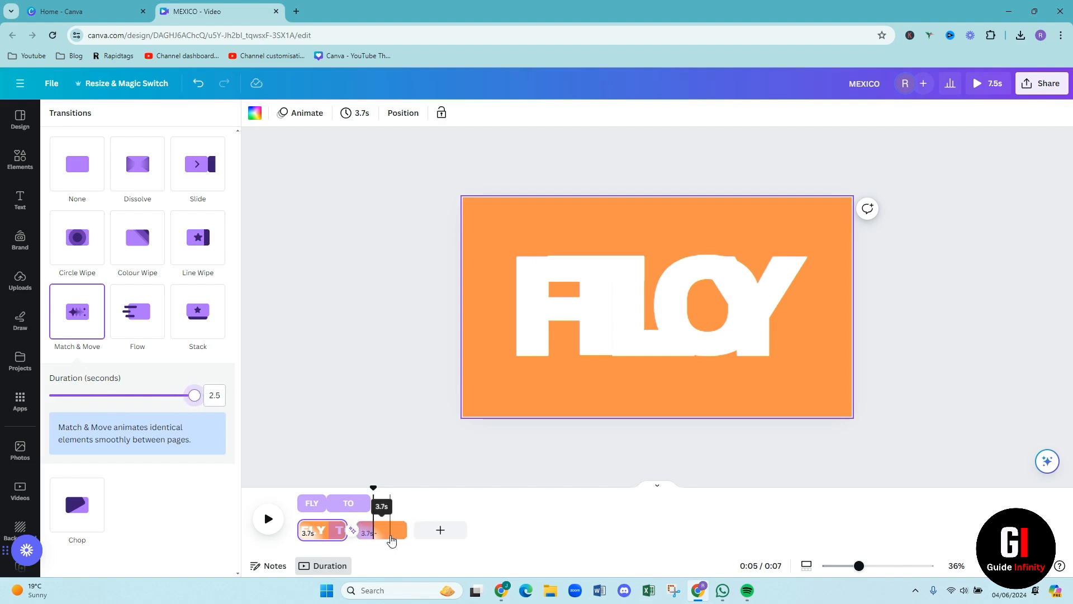
- On the second page, move the grouped airplane and orange cover past the page's right edge, uncovering the MEXICO lettering
click(391, 538)
click(532, 316)
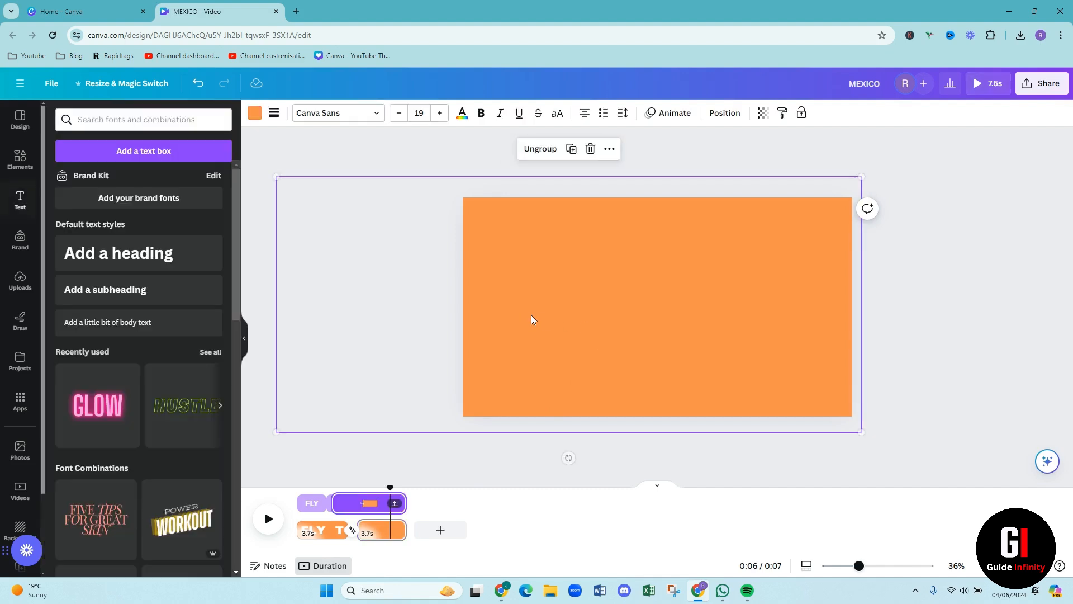
drag(581, 305, 949, 307)
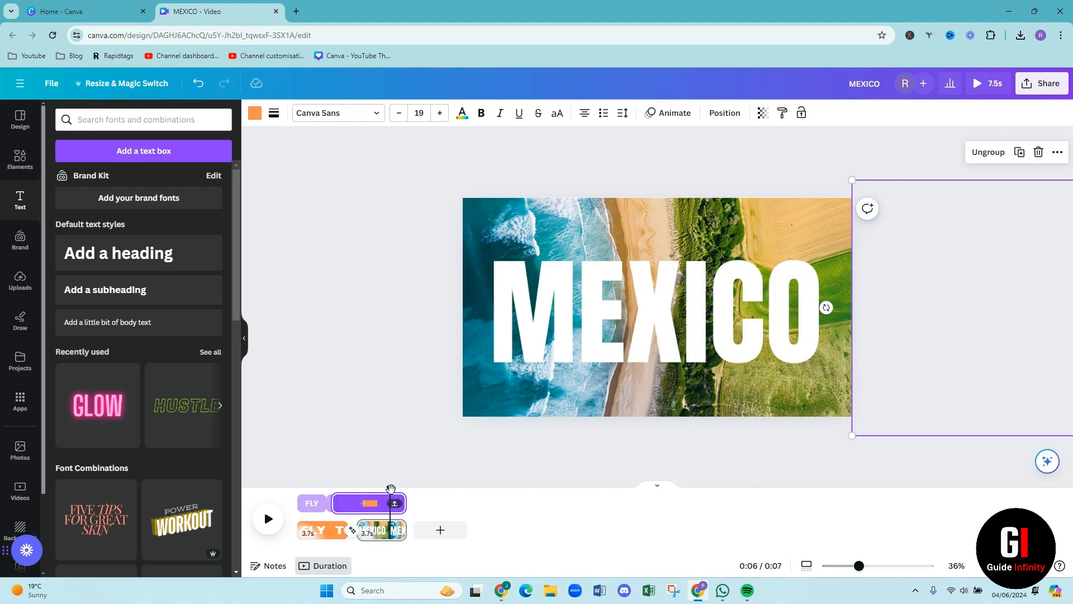
- Play the video from the start to check the airplane transition against the TO text
drag(391, 489, 291, 502)
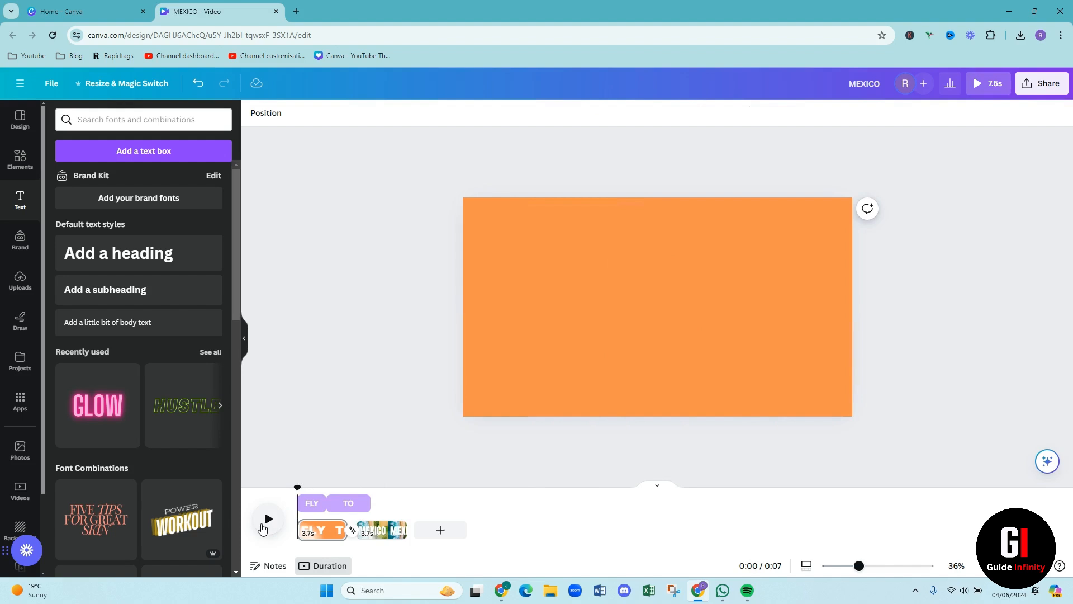
click(267, 525)
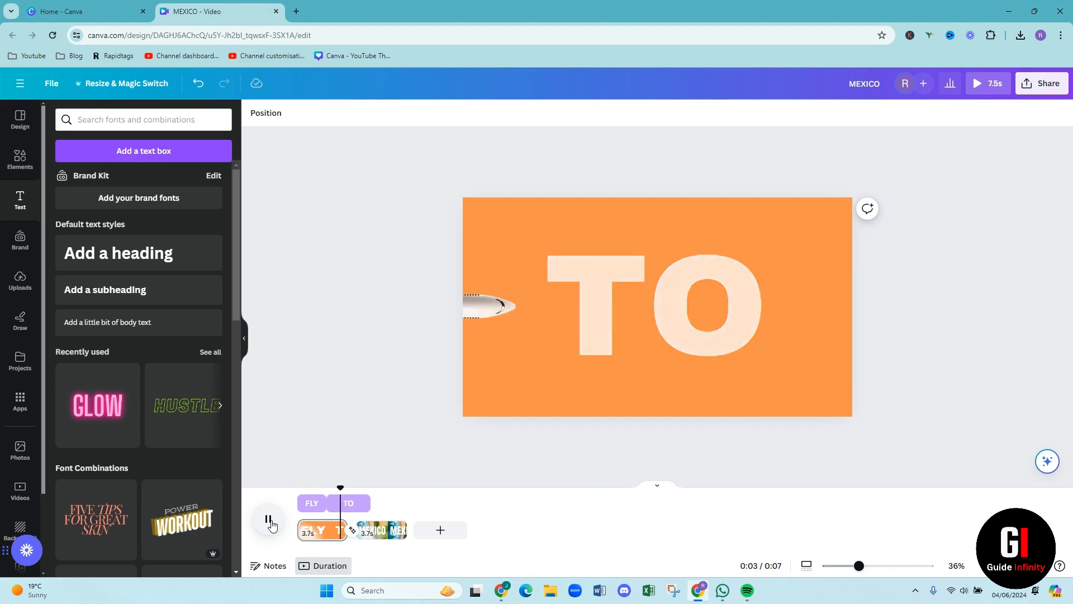
click(268, 523)
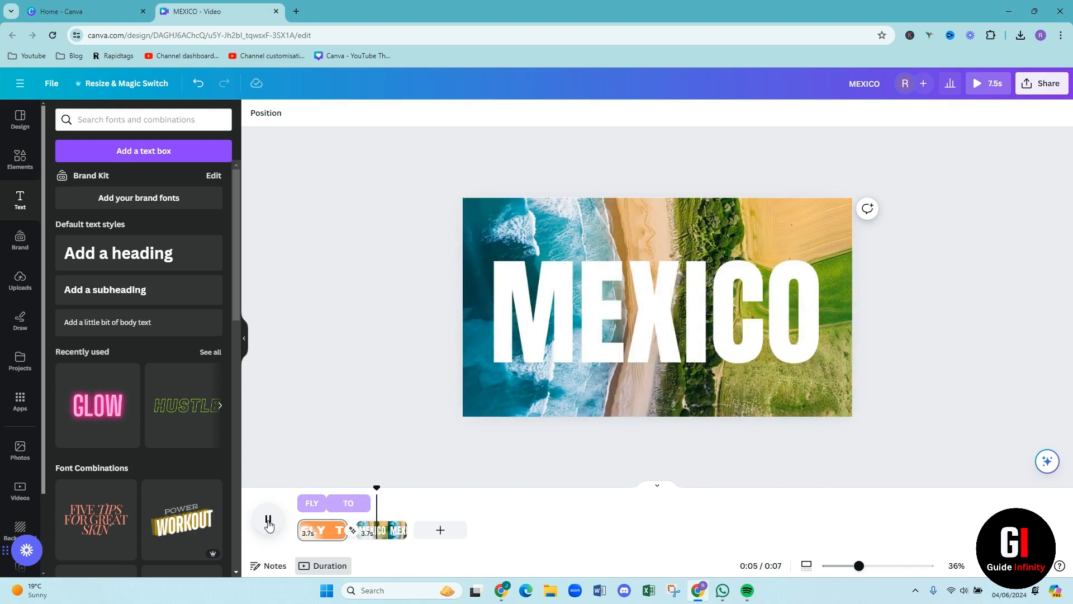
- Shorten the TO text's timing to end before the transition between the pages, and replay the video from the start
mouse_move(366, 508)
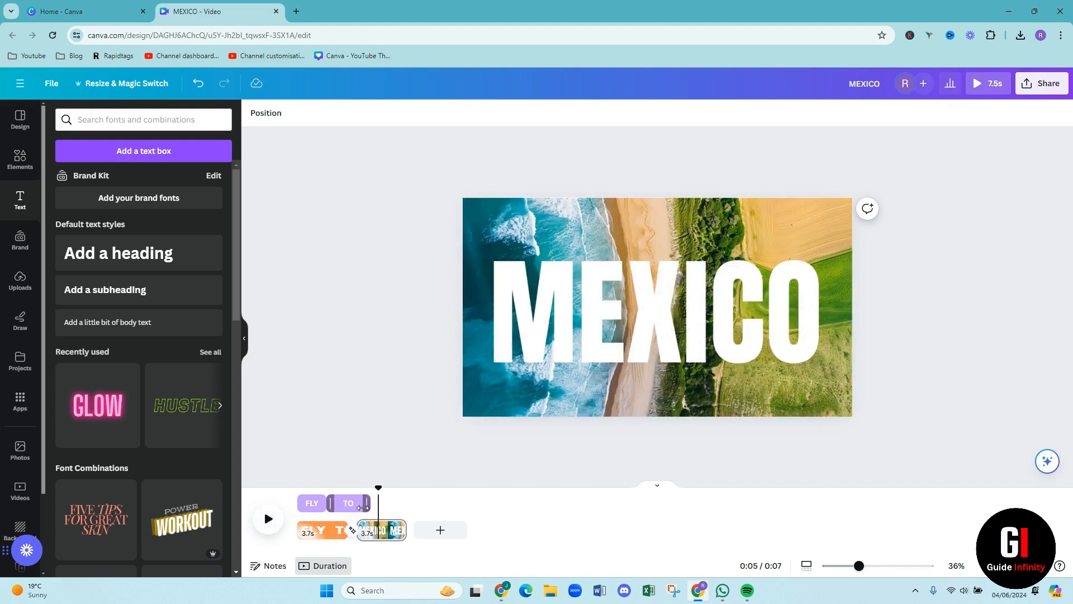
drag(364, 508, 347, 508)
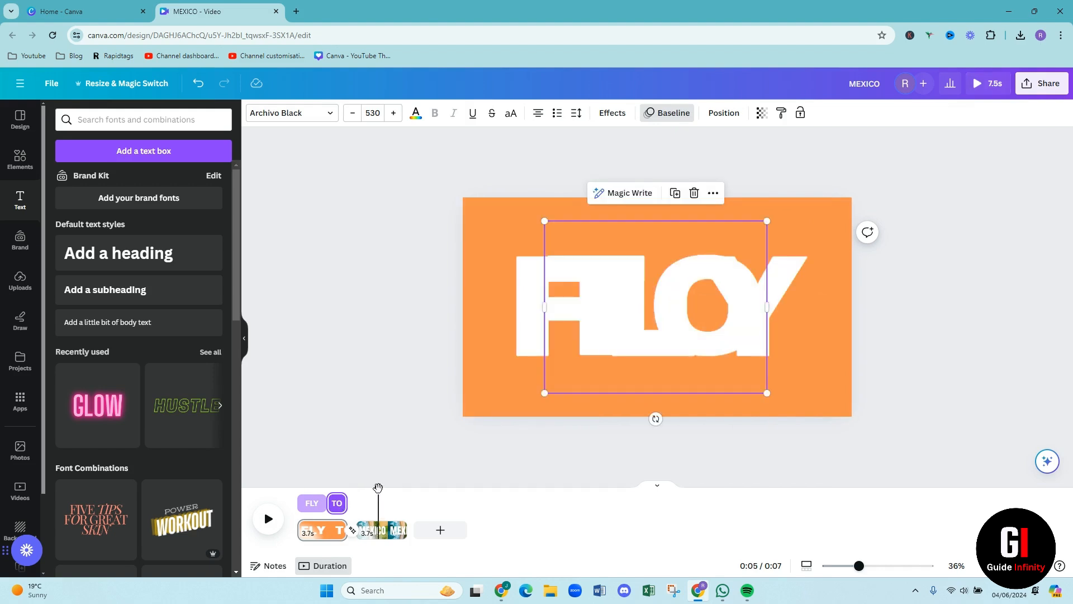
drag(374, 486, 297, 487)
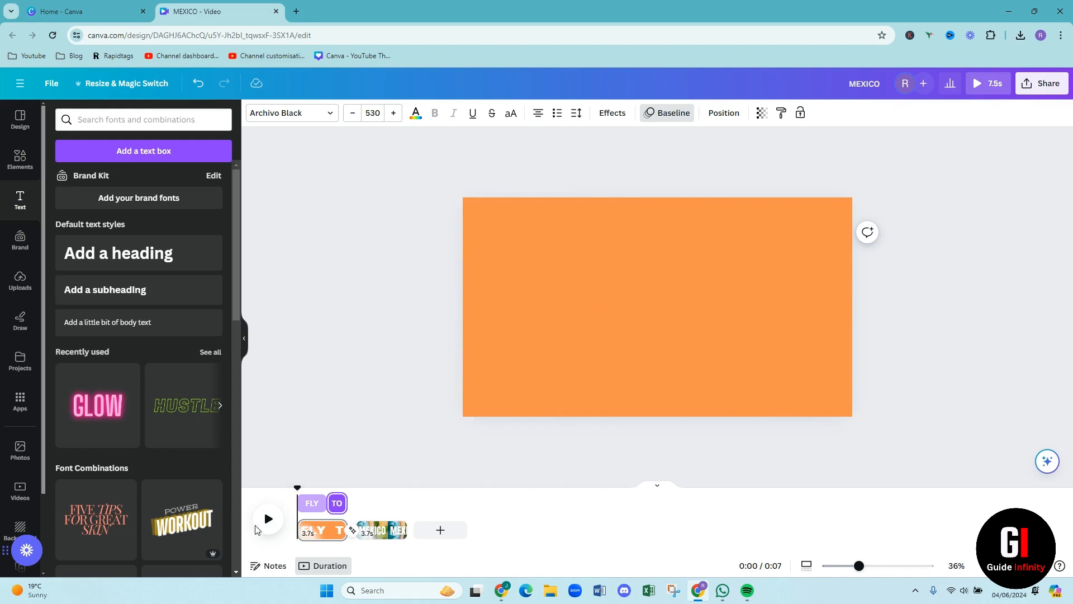
click(268, 521)
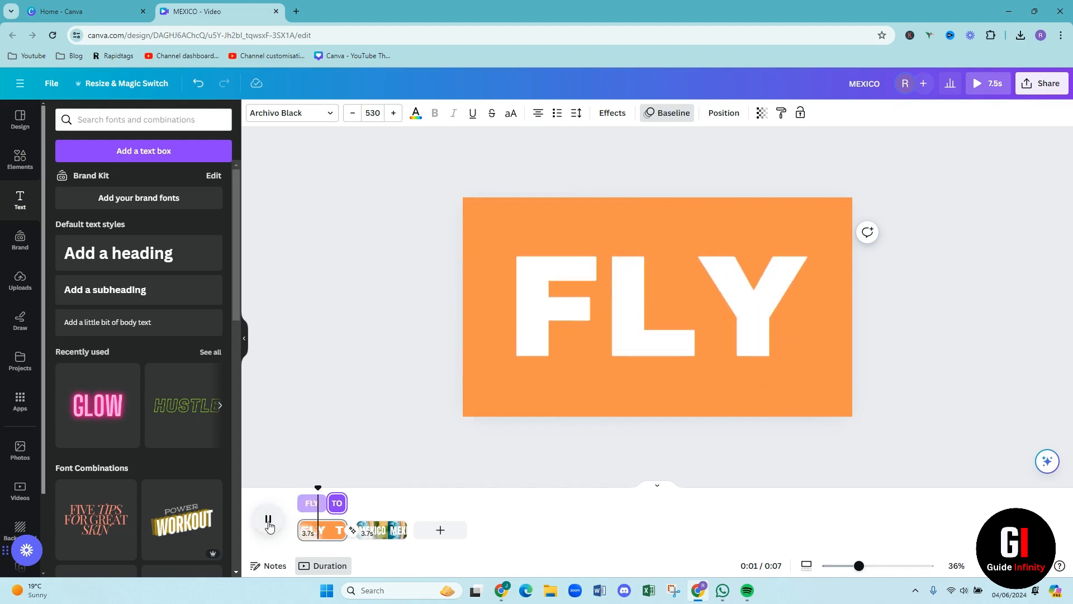